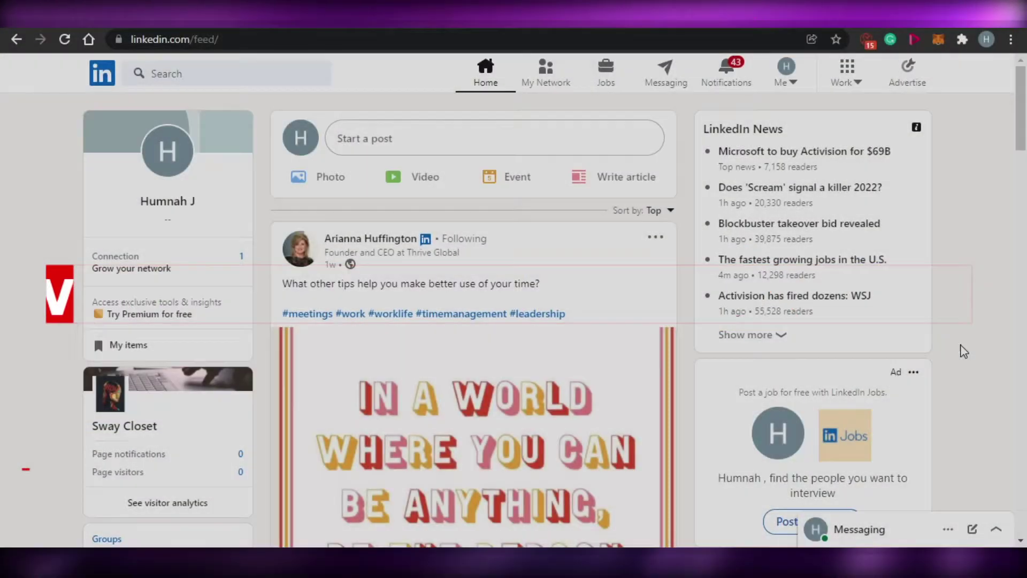
Step: Browse the feed, then open the Jobs page with its suggested searches and recommendations
{"action": "mouse_move", "coordinate": [1021, 138]}
{"action": "left_mouse_down"}
{"action": "mouse_move", "coordinate": [1023, 230]}
{"action": "mouse_move", "coordinate": [1025, 124]}
{"action": "left_mouse_up"}
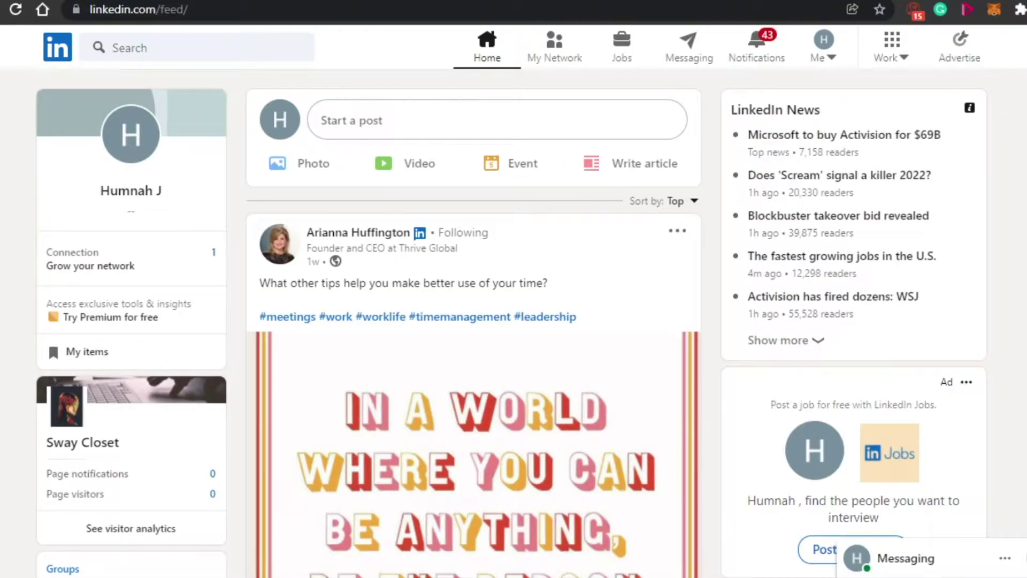
{"action": "scroll", "coordinate": [474, 323], "scroll_direction": "down", "scroll_amount": 20}
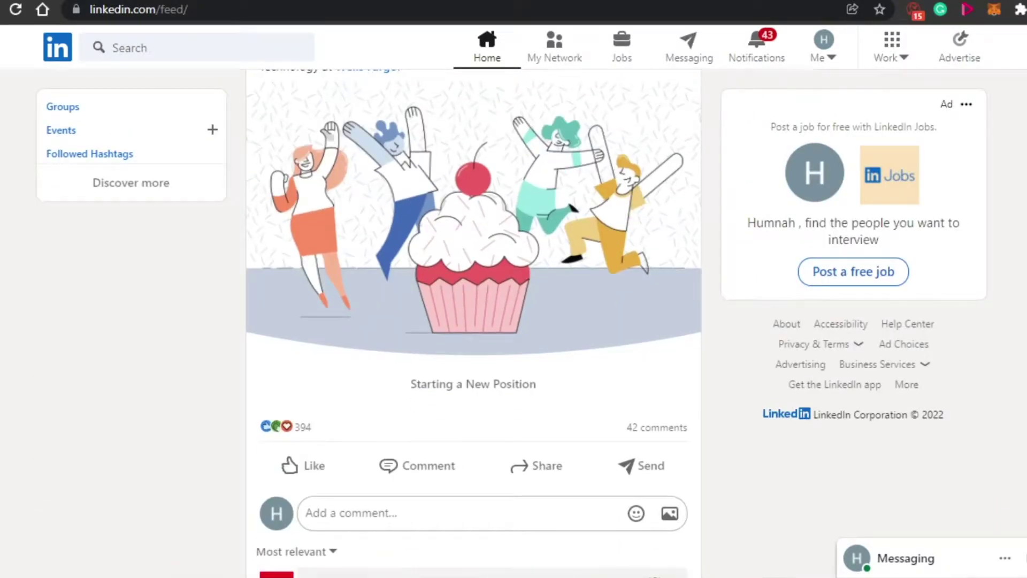
{"action": "scroll", "coordinate": [474, 324], "scroll_direction": "up", "scroll_amount": 20}
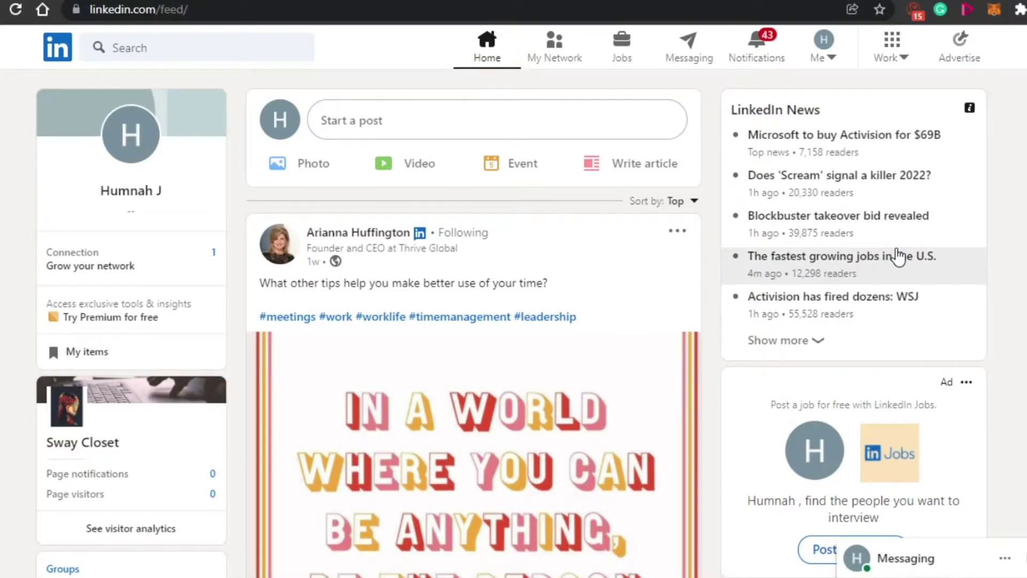
{"action": "scroll", "coordinate": [474, 321], "scroll_direction": "down", "scroll_amount": 15}
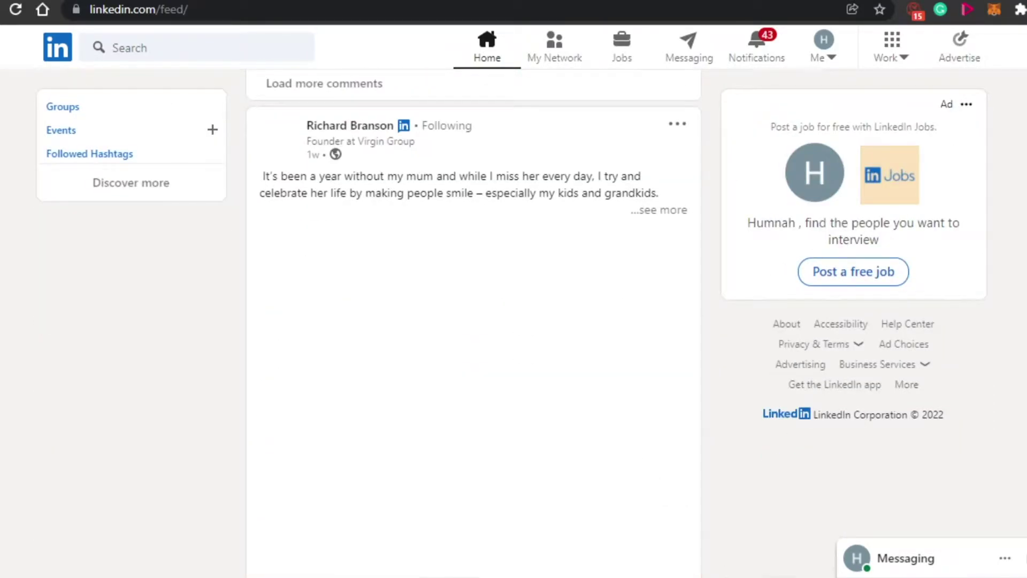
{"action": "scroll", "coordinate": [473, 322], "scroll_direction": "down", "scroll_amount": 5}
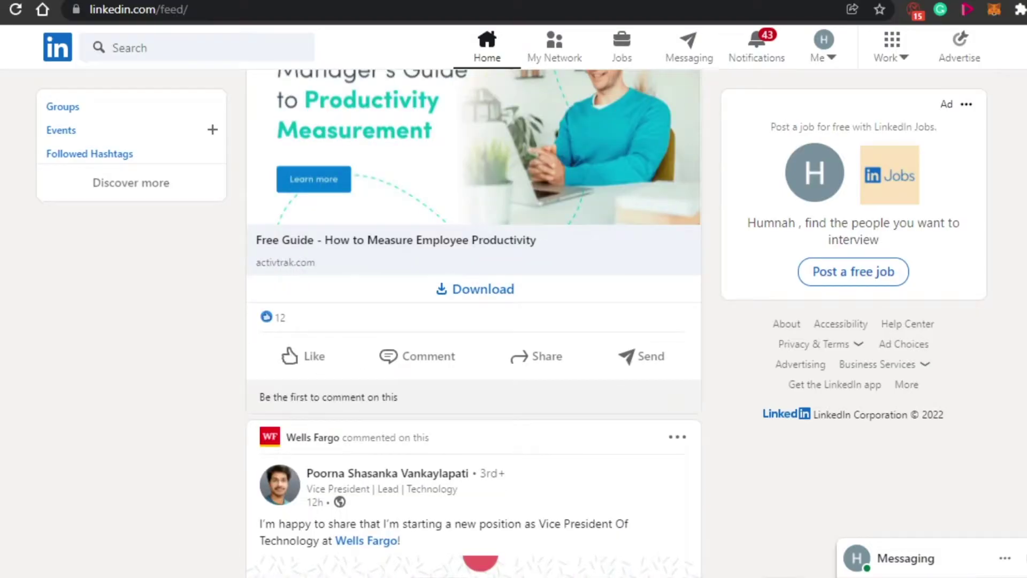
{"action": "scroll", "coordinate": [474, 322], "scroll_direction": "up", "scroll_amount": 10}
{"action": "scroll", "coordinate": [473, 321], "scroll_direction": "down", "scroll_amount": 10}
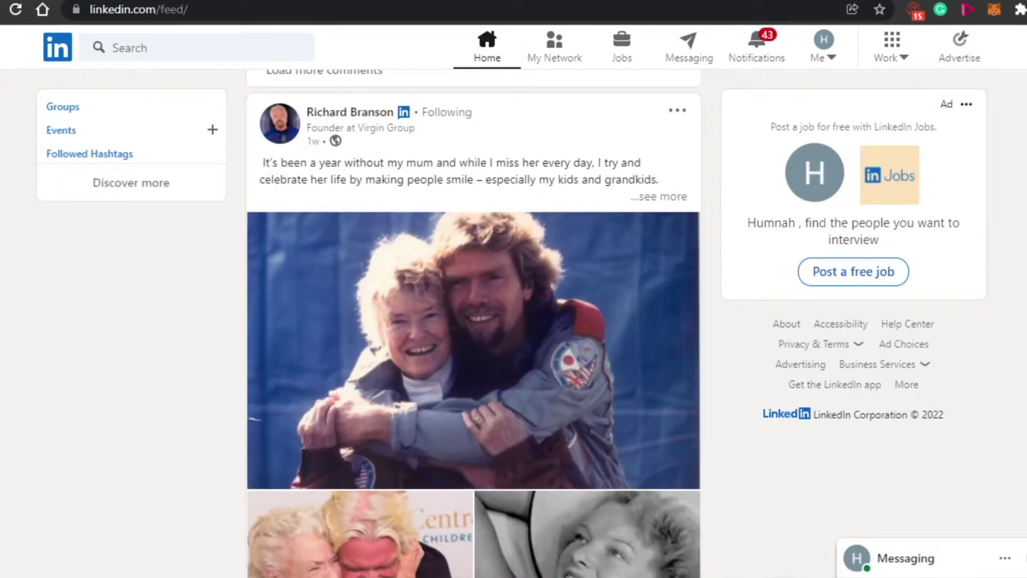
{"action": "scroll", "coordinate": [474, 321], "scroll_direction": "up", "scroll_amount": 3}
{"action": "scroll", "coordinate": [474, 321], "scroll_direction": "down", "scroll_amount": 10}
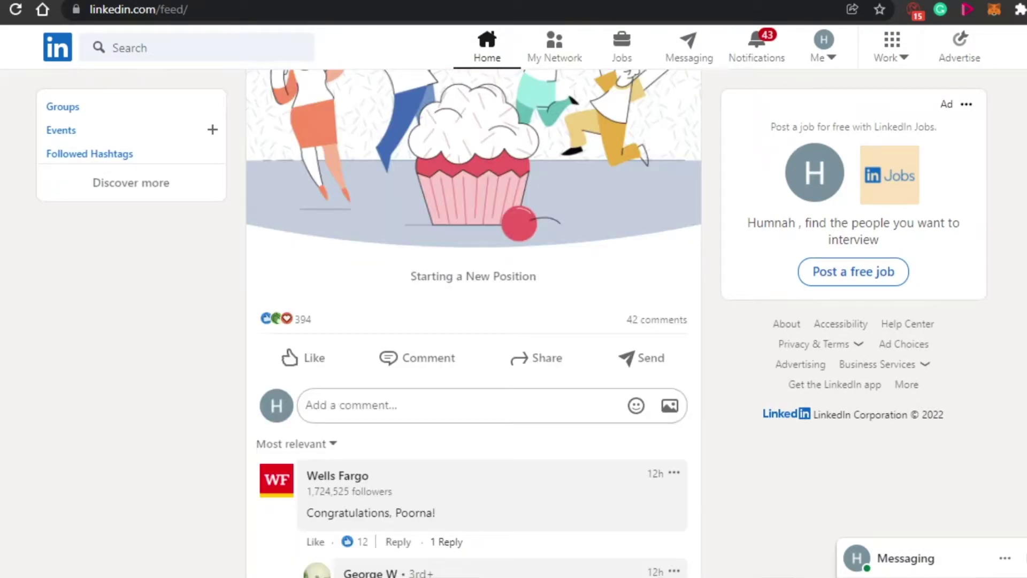
{"action": "scroll", "coordinate": [474, 321], "scroll_direction": "up", "scroll_amount": 20}
{"action": "scroll", "coordinate": [473, 321], "scroll_direction": "up", "scroll_amount": 6}
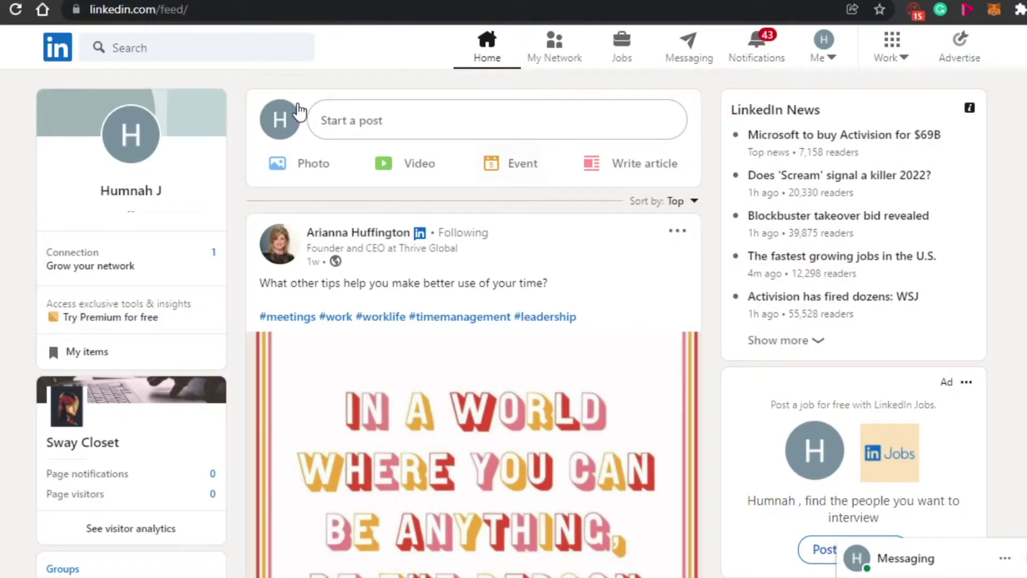
{"action": "left_click", "coordinate": [621, 52]}
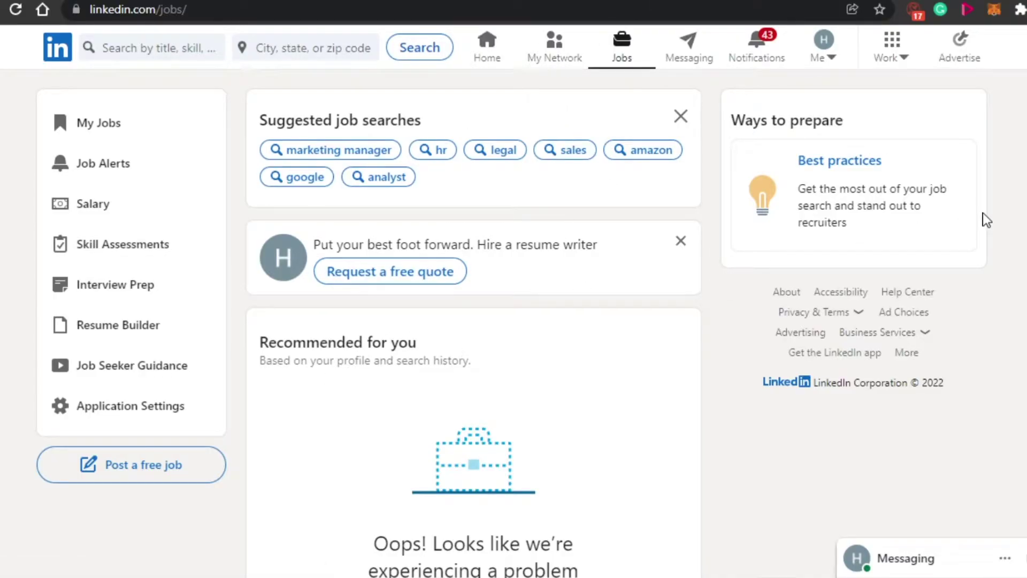
{"action": "scroll", "coordinate": [1006, 222], "scroll_direction": "down", "scroll_amount": 4}
{"action": "scroll", "coordinate": [1006, 222], "scroll_direction": "up", "scroll_amount": 4}
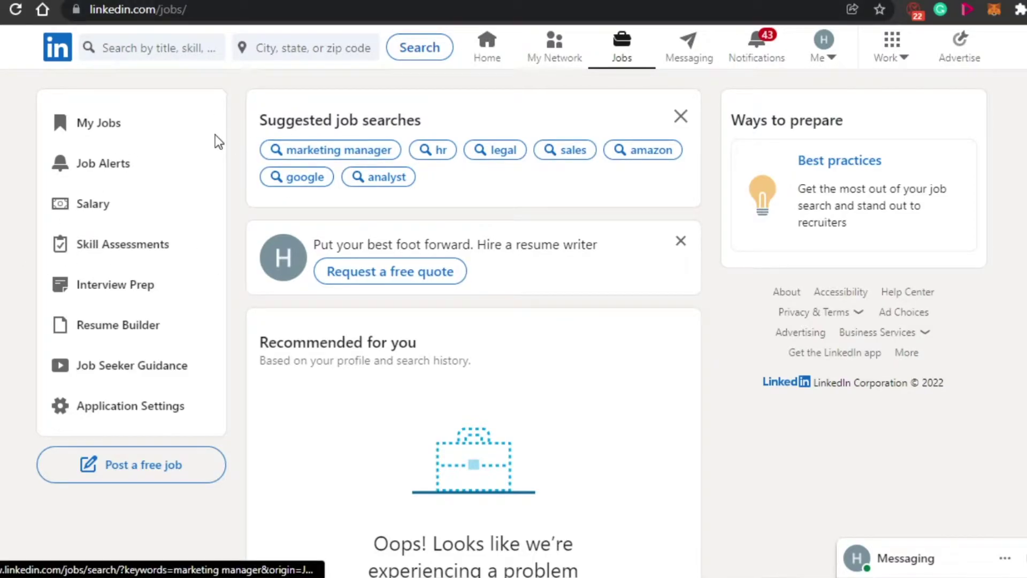
Step: Begin a free job post with job title Video Editor and company The Social Guide
{"action": "left_click", "coordinate": [144, 467]}
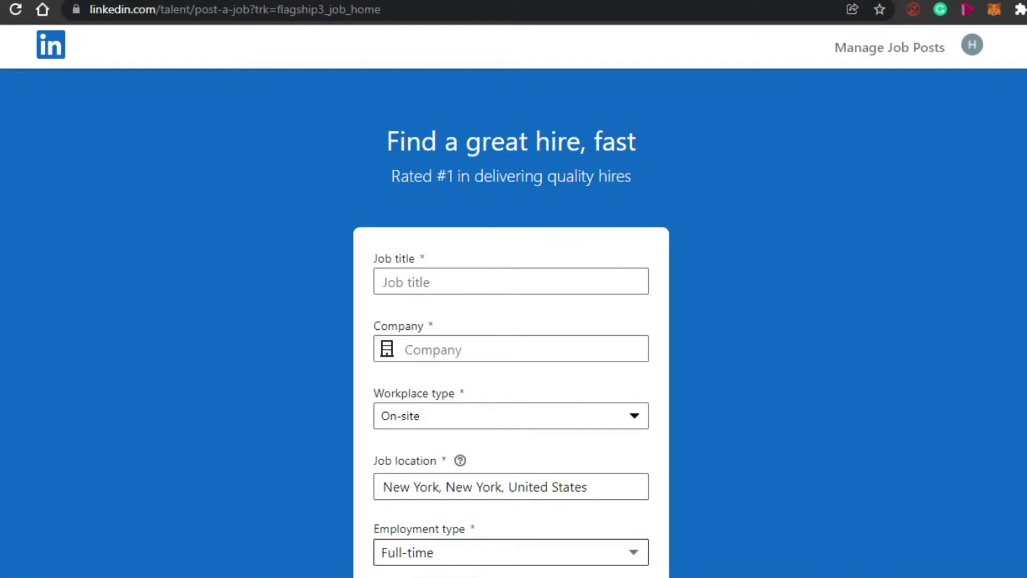
{"action": "scroll", "coordinate": [514, 300], "scroll_direction": "down", "scroll_amount": 4}
{"action": "scroll", "coordinate": [513, 299], "scroll_direction": "up", "scroll_amount": 2}
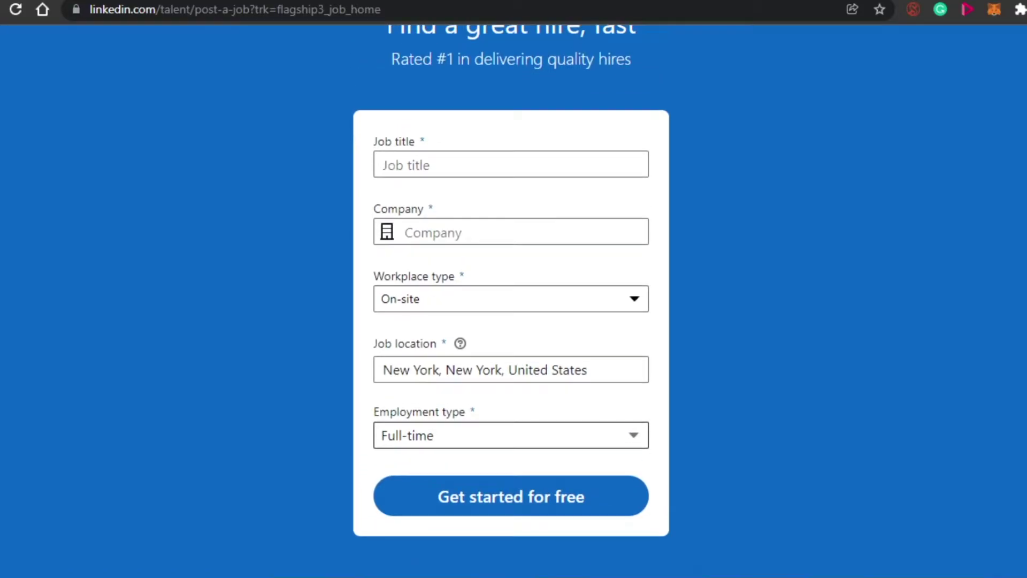
{"action": "left_click", "coordinate": [385, 164]}
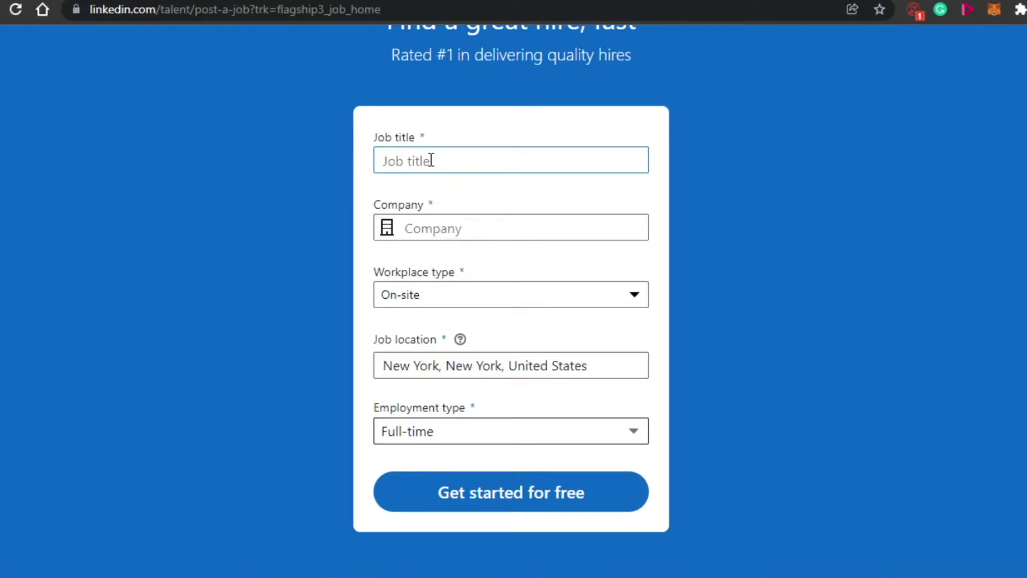
{"action": "type", "text": "Editor"}
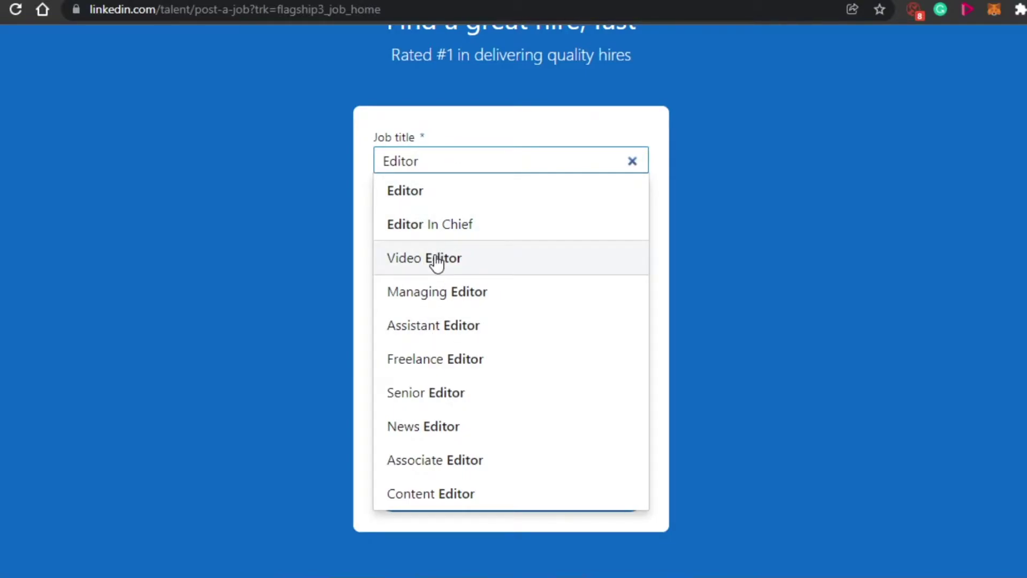
{"action": "left_click", "coordinate": [437, 259]}
{"action": "left_click", "coordinate": [501, 237]}
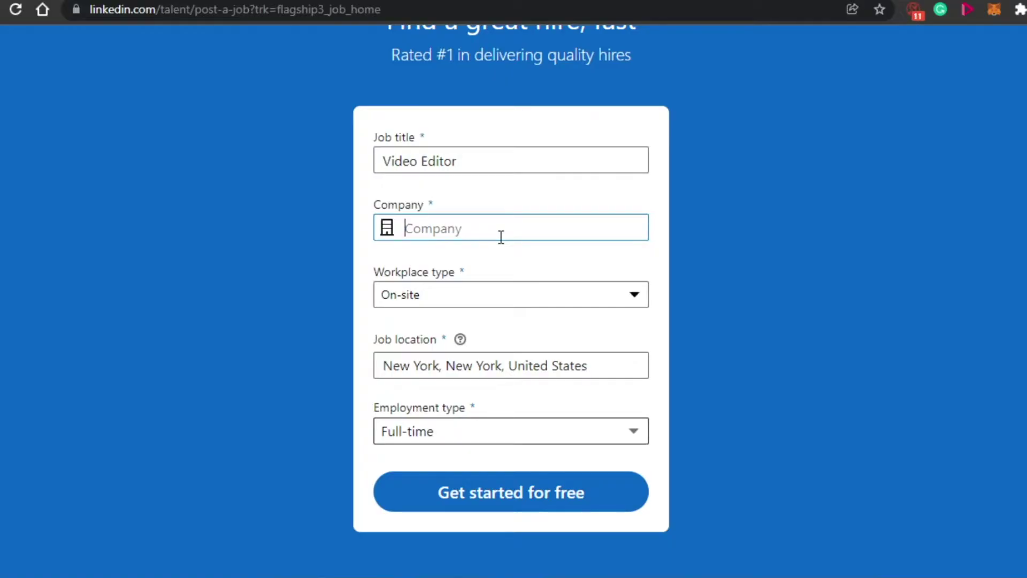
{"action": "type", "text": "The Social Guide"}
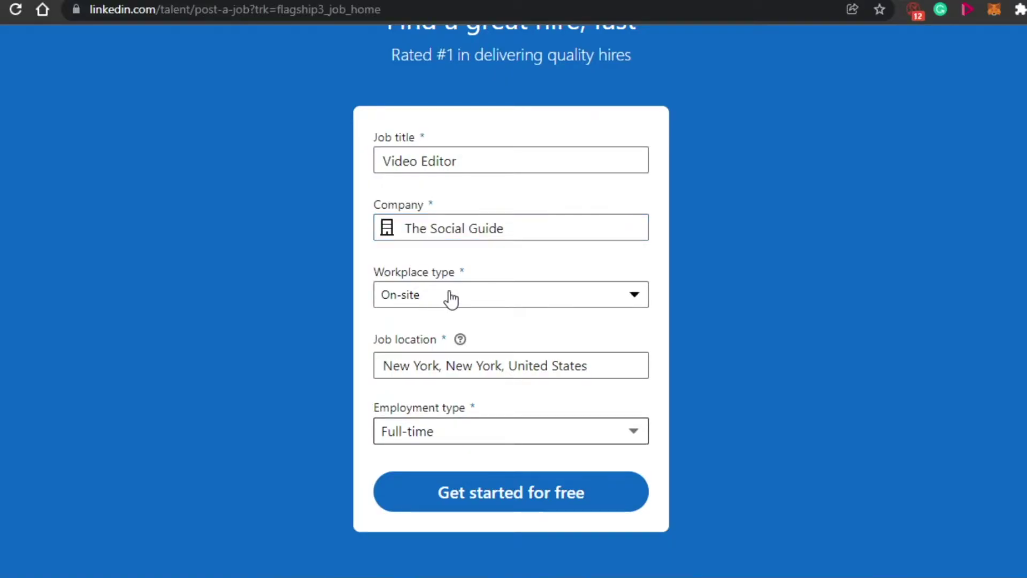
Step: Set workplace type Remote, employee location Philippines, and employment type Part-time
{"action": "left_click", "coordinate": [500, 303]}
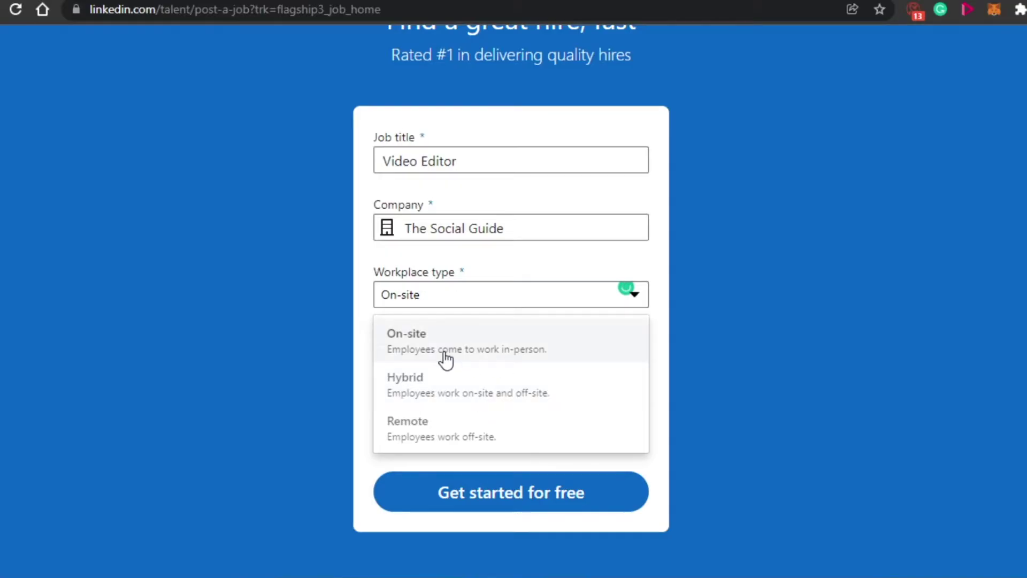
{"action": "left_click", "coordinate": [439, 442]}
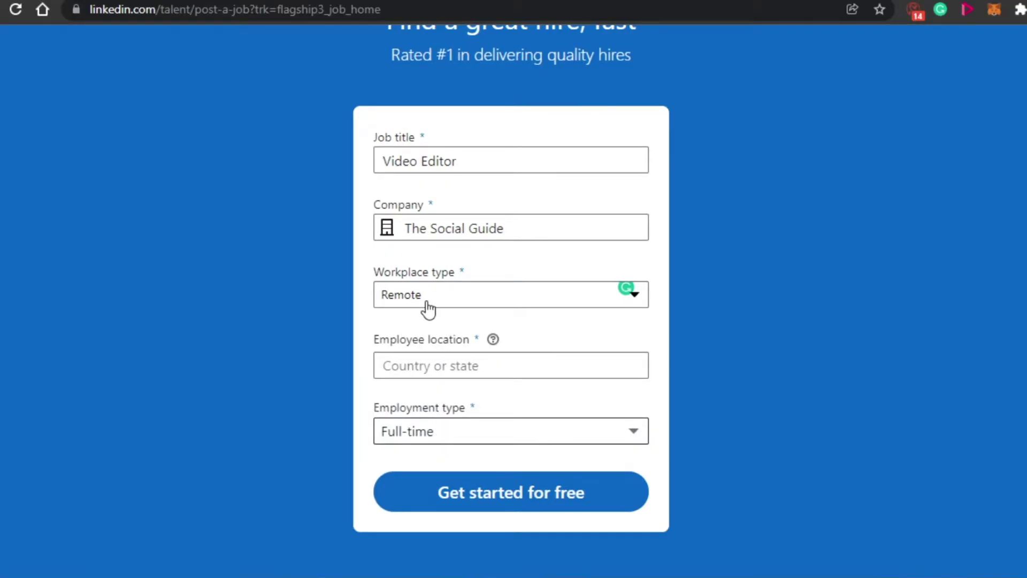
{"action": "left_click", "coordinate": [478, 369]}
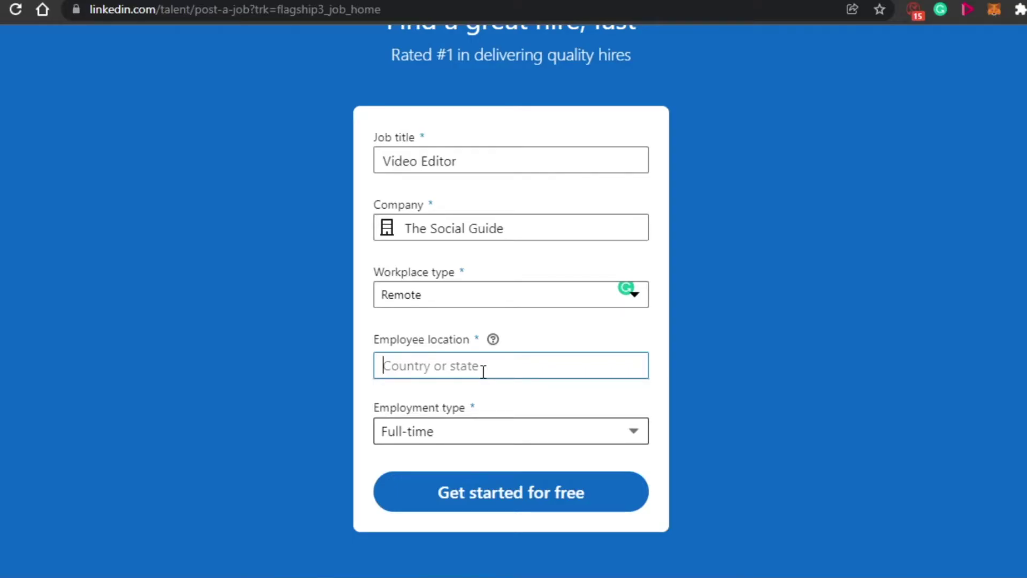
{"action": "type", "text": "P"}
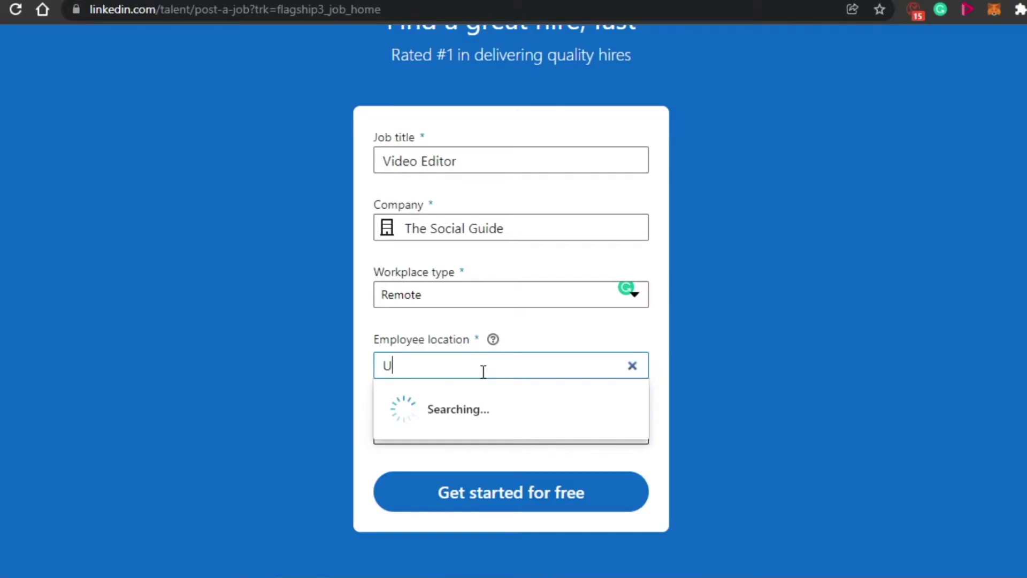
{"action": "left_click", "coordinate": [418, 407]}
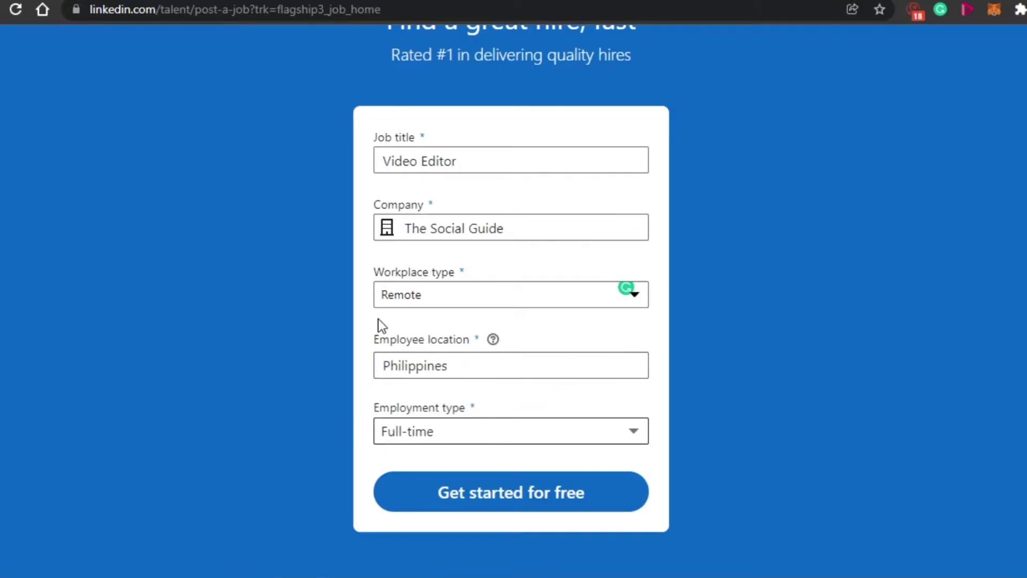
{"action": "left_click", "coordinate": [511, 435]}
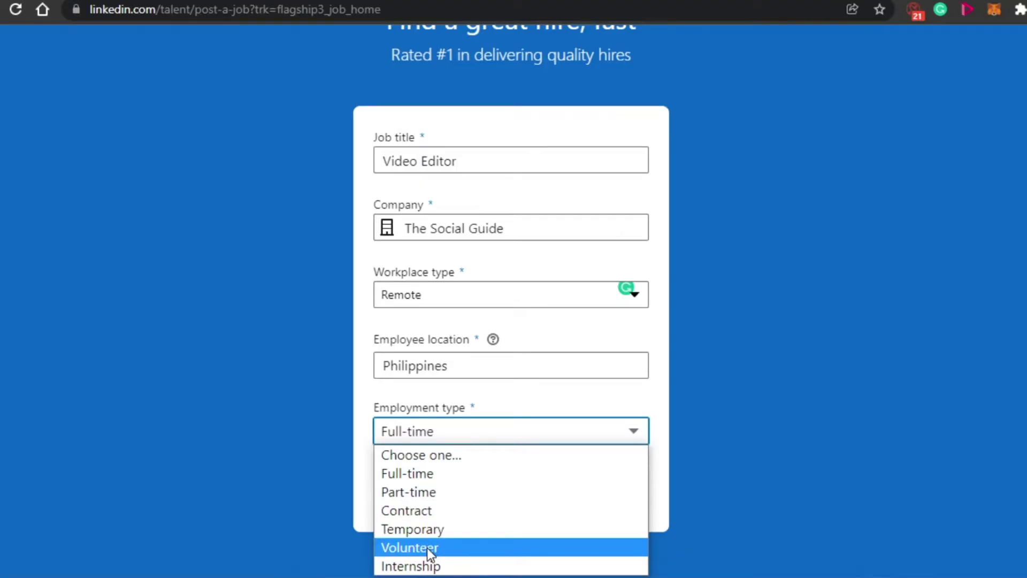
{"action": "left_click", "coordinate": [426, 491]}
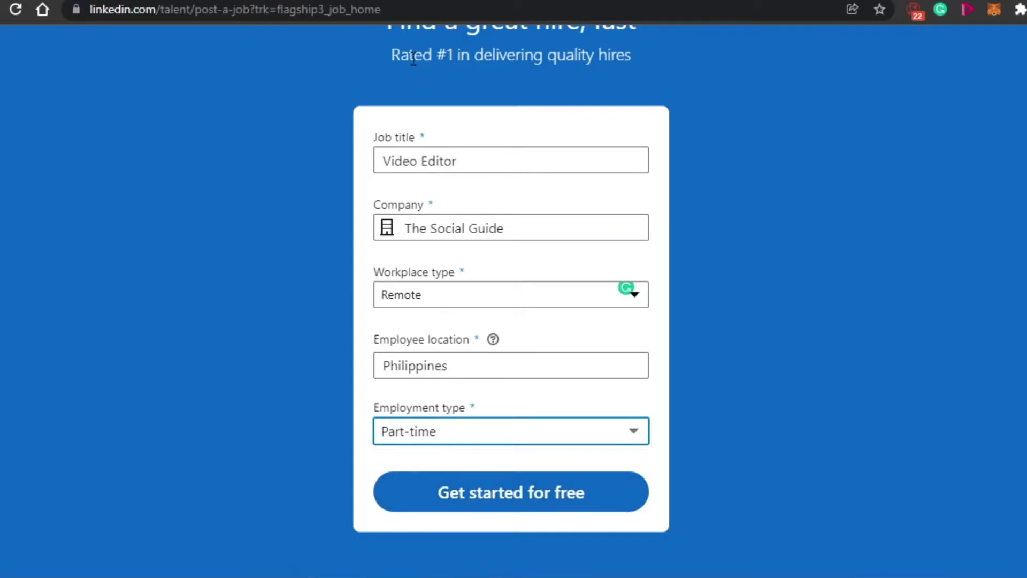
Step: Continue to job details and paste the Video Editor description ending 'Hiring NOW !!!'
{"action": "left_click", "coordinate": [512, 495]}
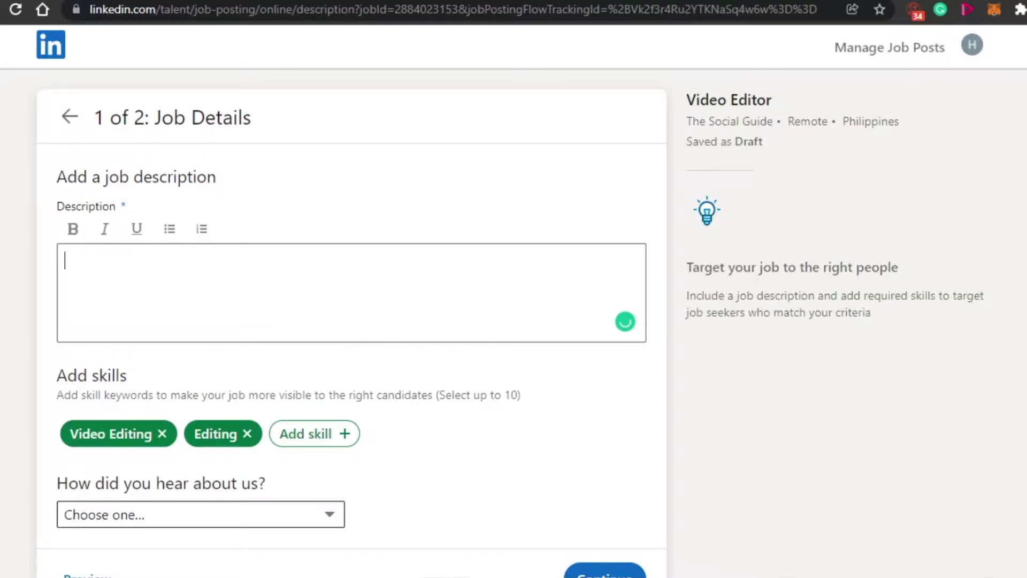
{"action": "scroll", "coordinate": [512, 488], "scroll_direction": "down", "scroll_amount": 3}
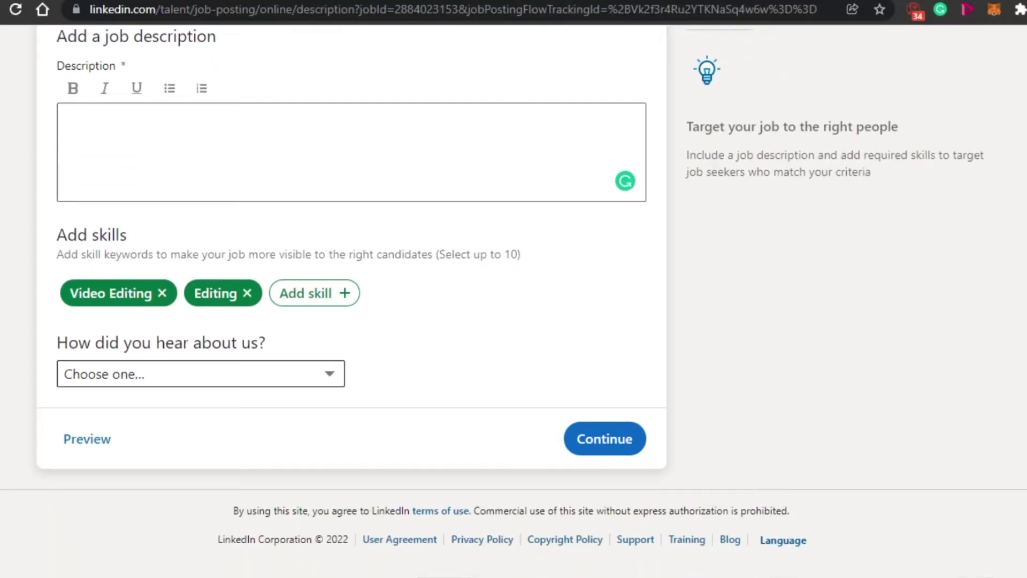
{"action": "left_click_drag", "start_coordinate": [687, 172], "coordinate": [872, 171]}
{"action": "scroll", "coordinate": [514, 289], "scroll_direction": "up", "scroll_amount": 3}
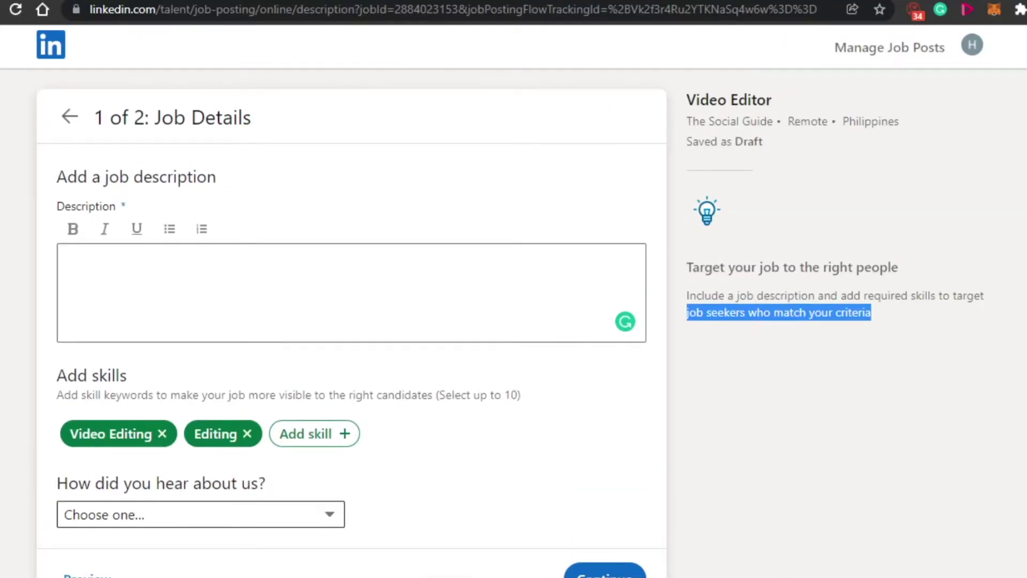
{"action": "left_click", "coordinate": [214, 238]}
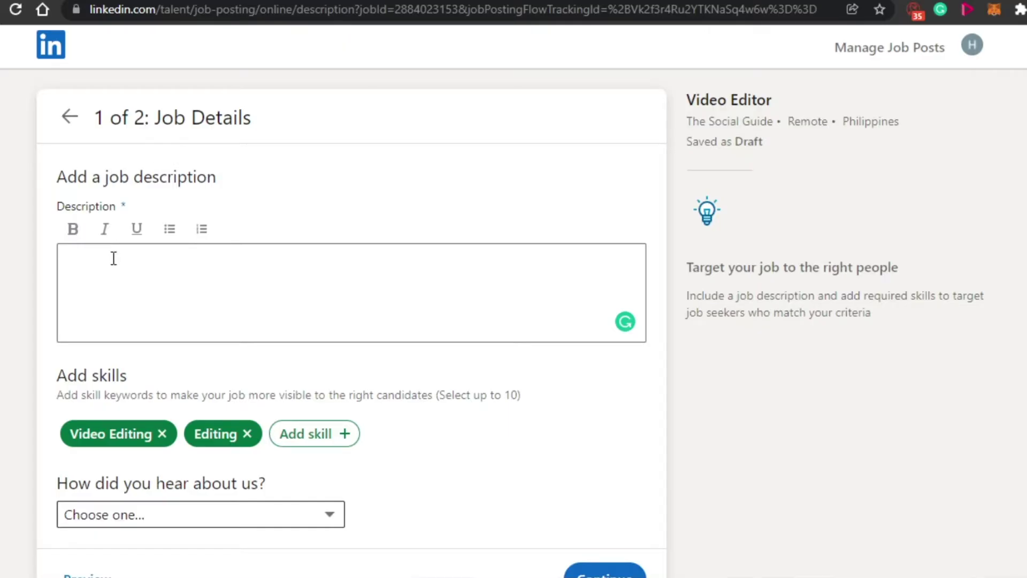
{"action": "left_click", "coordinate": [96, 278]}
{"action": "type", "text": "looking for a Video Editor to Edit the videos for our official youtube channel. Good Editing Skills Experience with youtube Price Negotiable Hiring NOW !!!"}
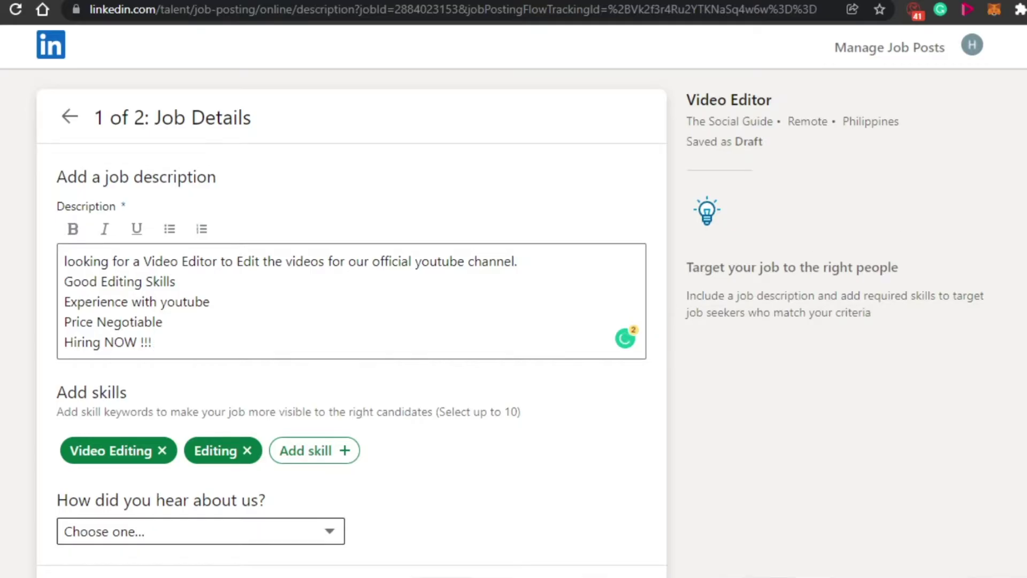
Step: Search 'Photo' and add Adobe Photoshop to the job's required skills
{"action": "scroll", "coordinate": [135, 249], "scroll_direction": "down", "scroll_amount": 3}
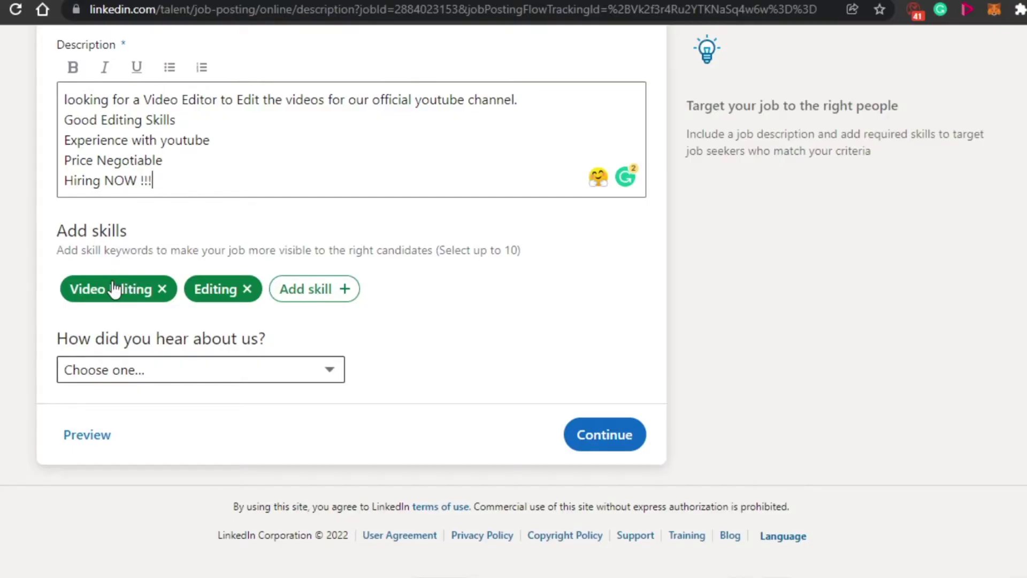
{"action": "left_click", "coordinate": [328, 294]}
{"action": "type", "text": "Pho"}
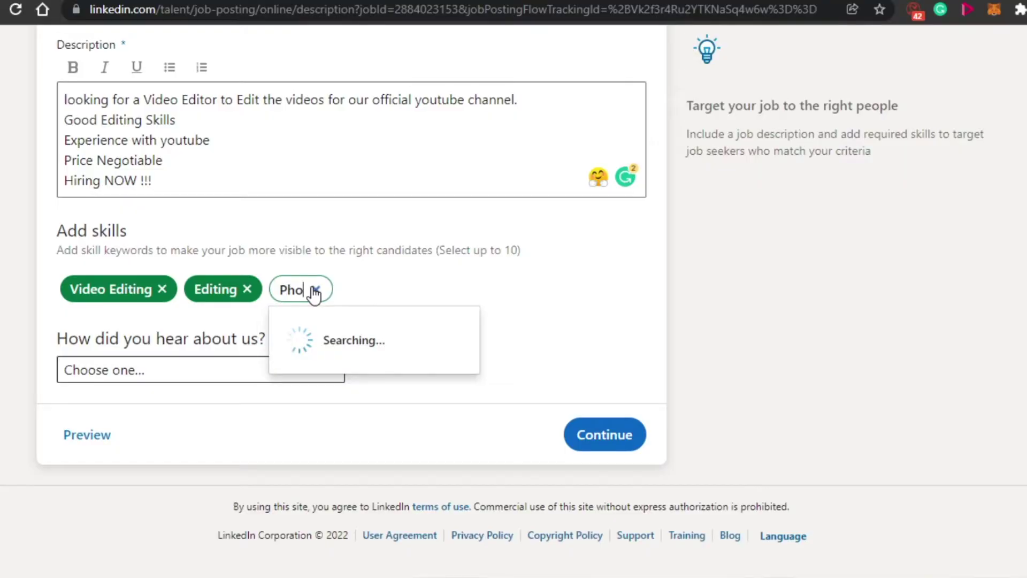
{"action": "type", "text": "to"}
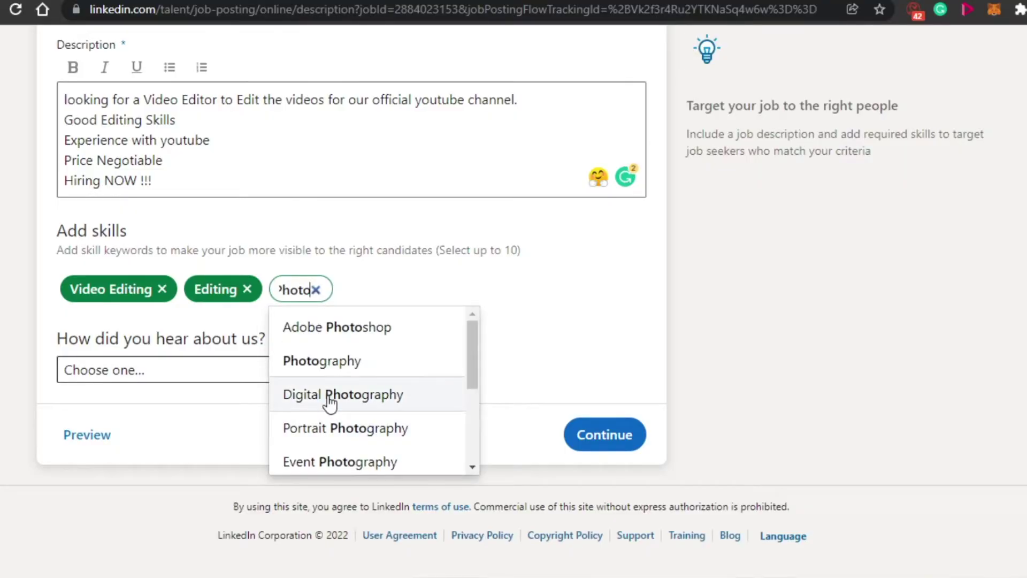
{"action": "left_click", "coordinate": [332, 327]}
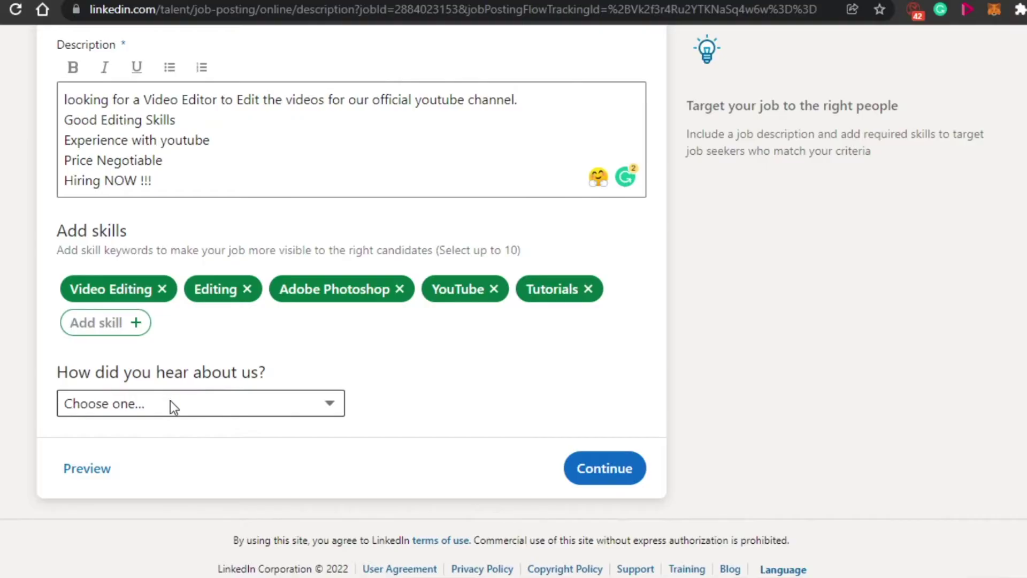
Step: Answer 'Ad on LinkedIn.com' for how you heard about us, then continue to Applicant Options
{"action": "left_click", "coordinate": [138, 400]}
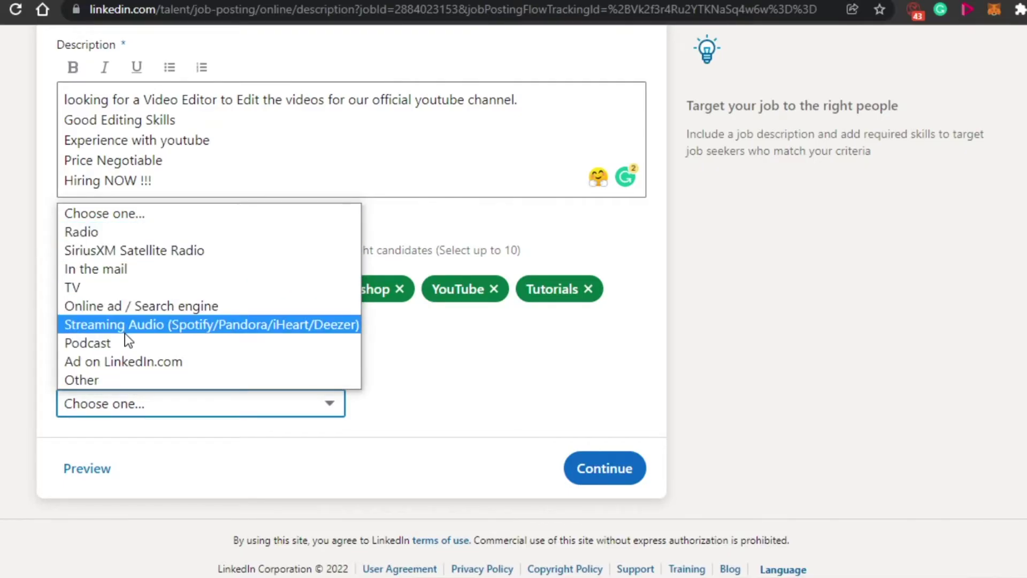
{"action": "left_click", "coordinate": [124, 361]}
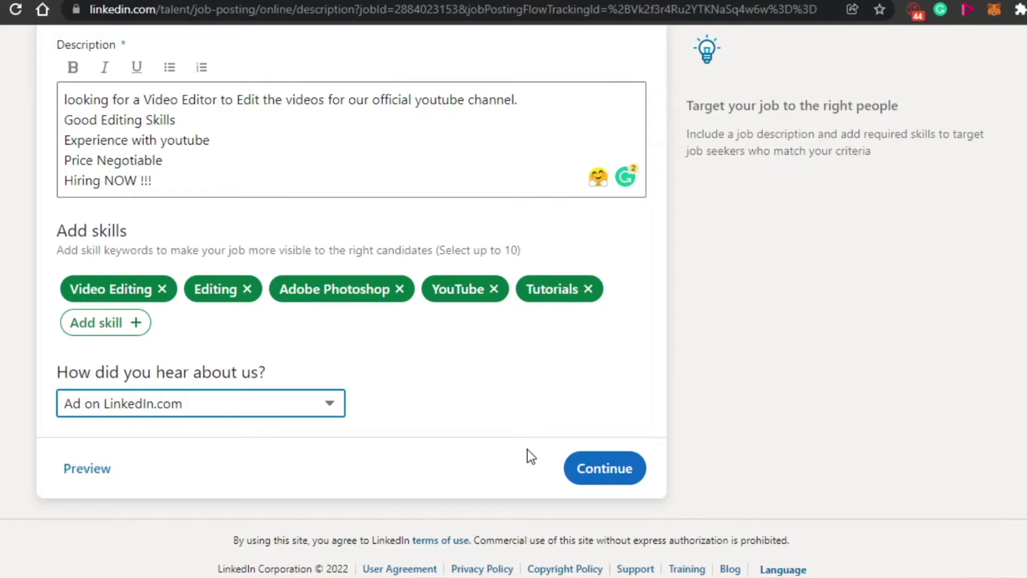
{"action": "left_click", "coordinate": [605, 471]}
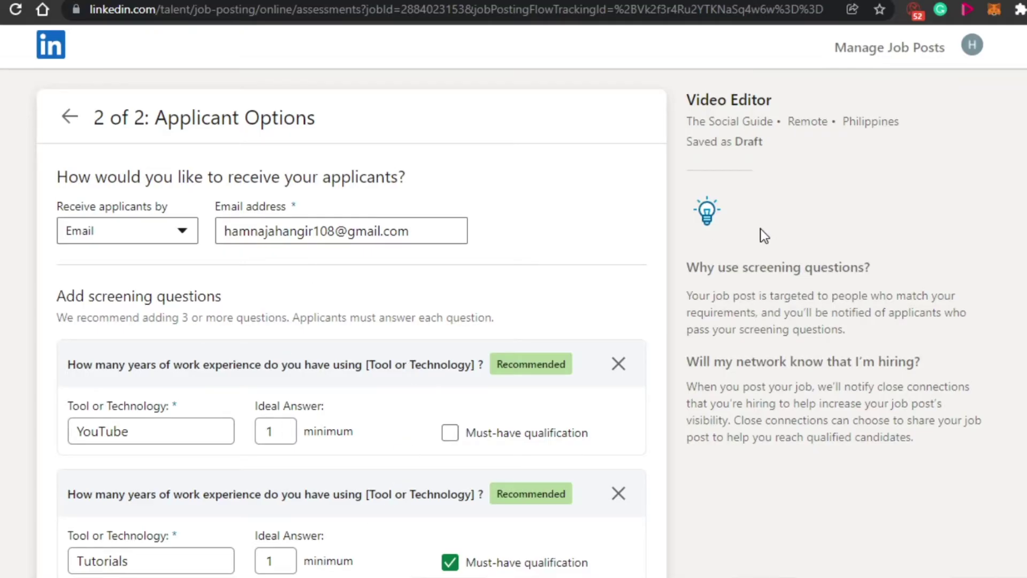
{"action": "scroll", "coordinate": [513, 299], "scroll_direction": "down", "scroll_amount": 10}
{"action": "scroll", "coordinate": [513, 300], "scroll_direction": "down", "scroll_amount": 2}
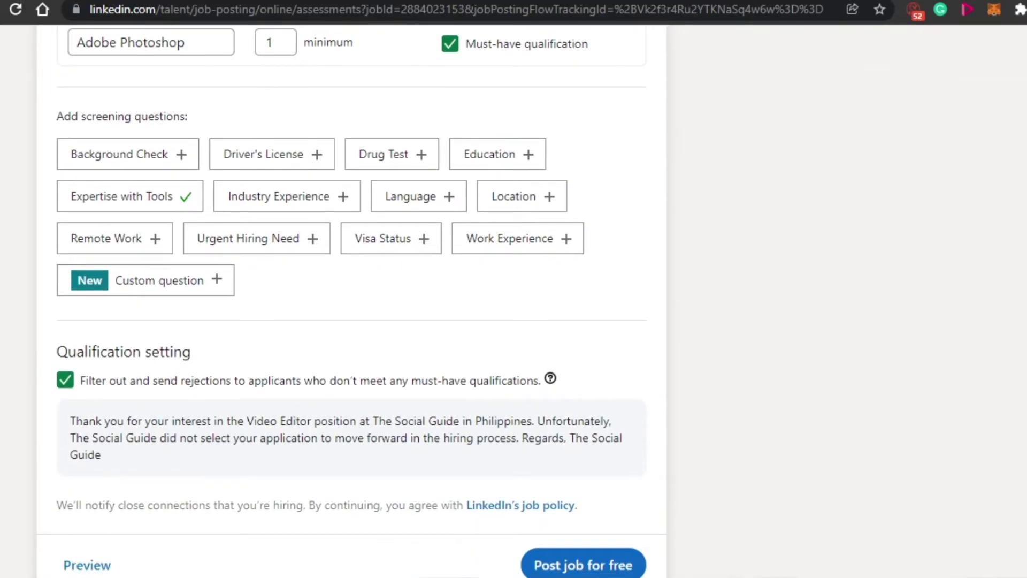
{"action": "scroll", "coordinate": [514, 299], "scroll_direction": "up", "scroll_amount": 9}
{"action": "scroll", "coordinate": [514, 300], "scroll_direction": "down", "scroll_amount": 4}
{"action": "scroll", "coordinate": [514, 299], "scroll_direction": "down", "scroll_amount": 5}
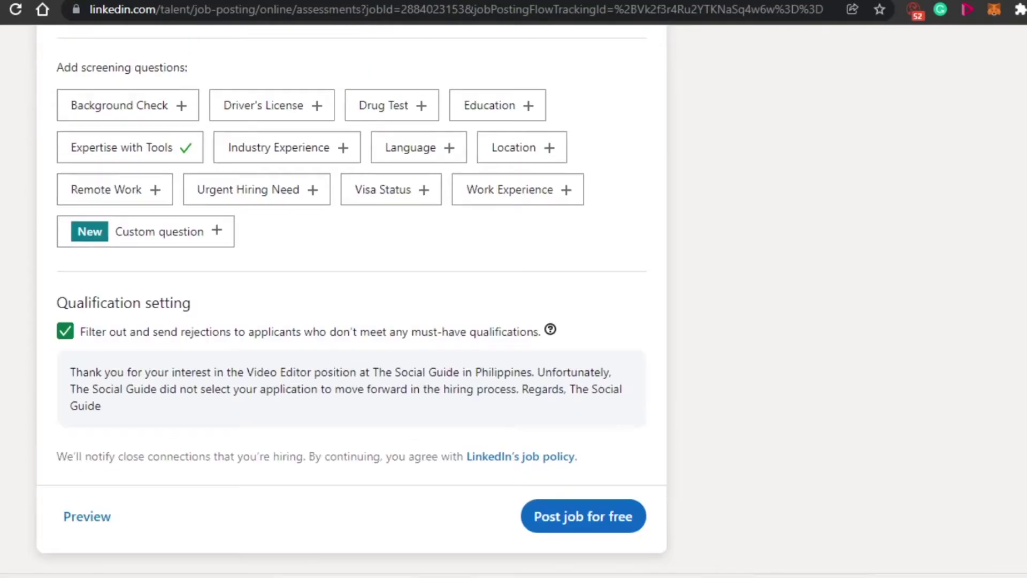
{"action": "scroll", "coordinate": [514, 299], "scroll_direction": "up", "scroll_amount": 9}
{"action": "scroll", "coordinate": [514, 300], "scroll_direction": "down", "scroll_amount": 5}
{"action": "scroll", "coordinate": [514, 299], "scroll_direction": "down", "scroll_amount": 5}
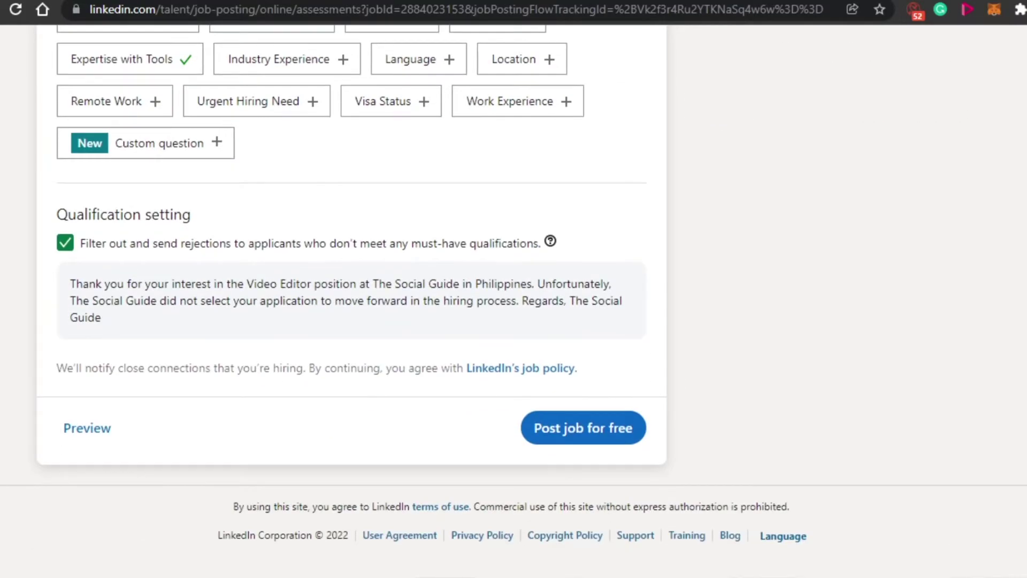
{"action": "scroll", "coordinate": [514, 300], "scroll_direction": "up", "scroll_amount": 10}
{"action": "scroll", "coordinate": [513, 299], "scroll_direction": "down", "scroll_amount": 6}
{"action": "scroll", "coordinate": [513, 300], "scroll_direction": "up", "scroll_amount": 10}
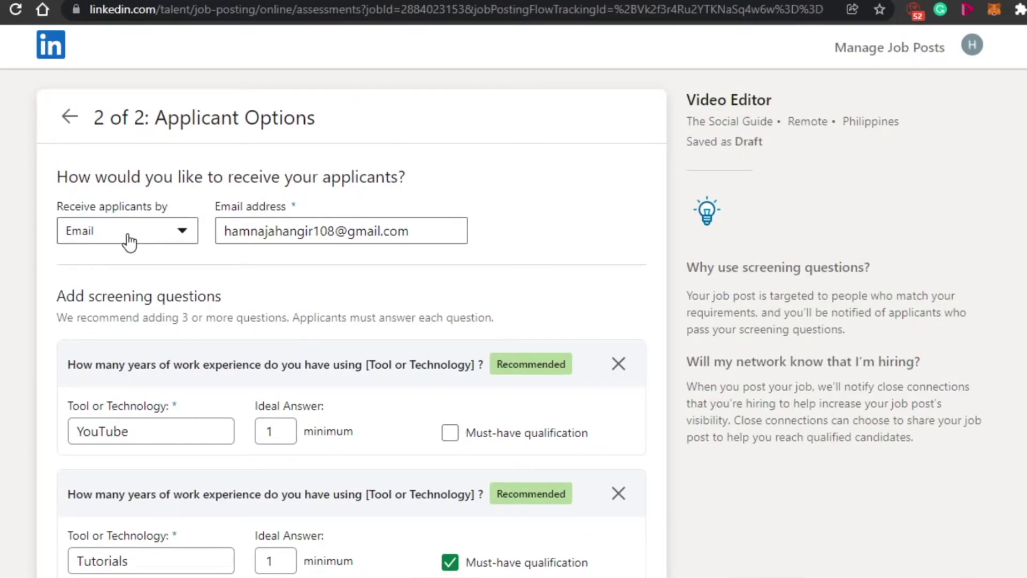
{"action": "left_click", "coordinate": [150, 231]}
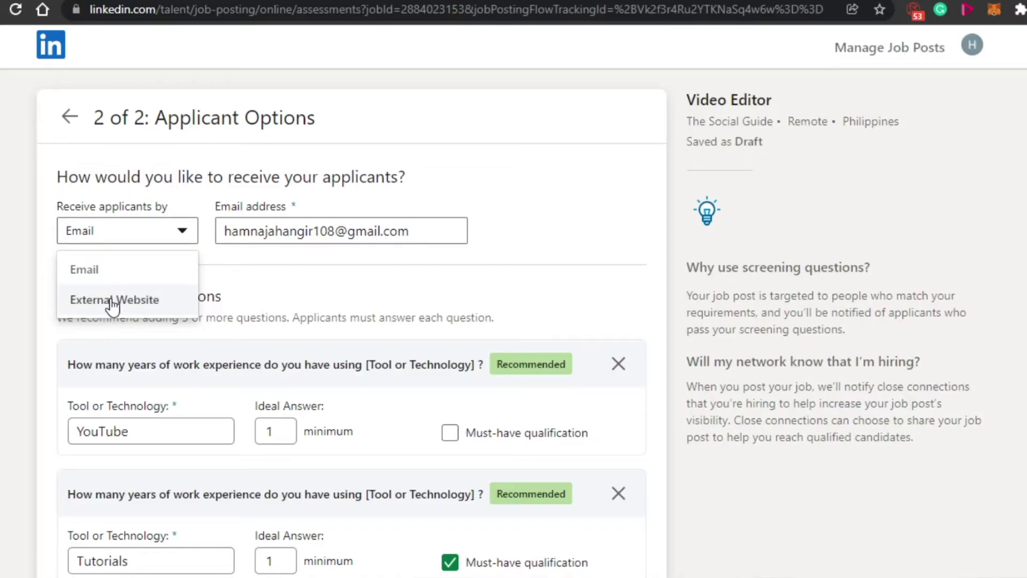
{"action": "left_click", "coordinate": [114, 270]}
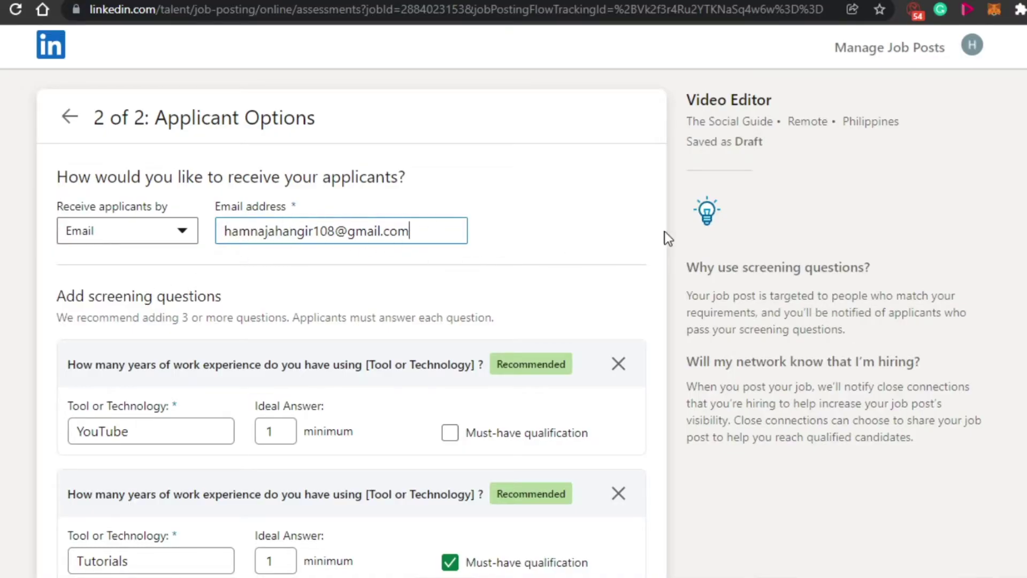
{"action": "scroll", "coordinate": [665, 234], "scroll_direction": "down", "scroll_amount": 5}
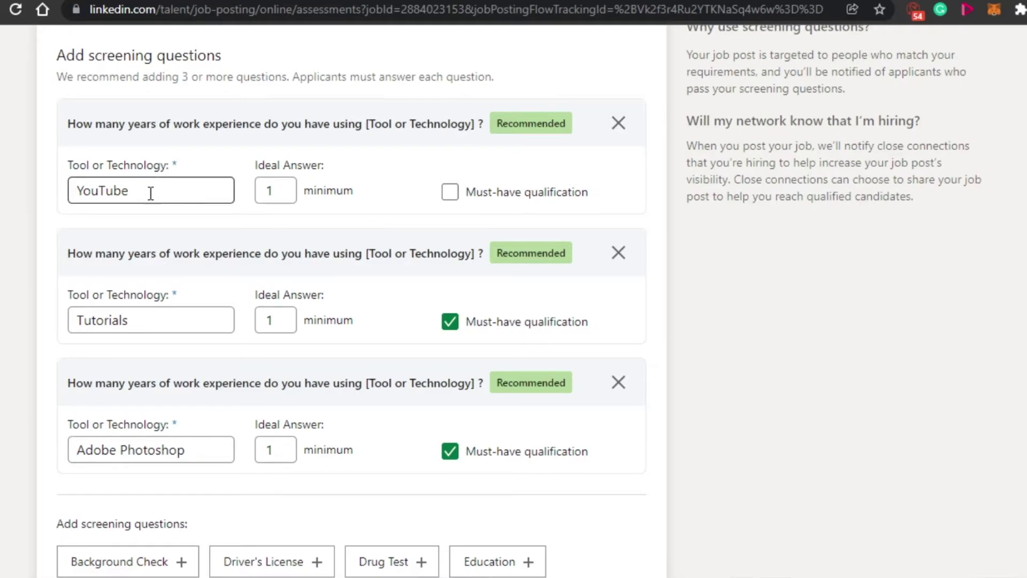
Step: Adjust the YouTube experience years and untick must-have on the Adobe Photoshop question
{"action": "left_click", "coordinate": [290, 186]}
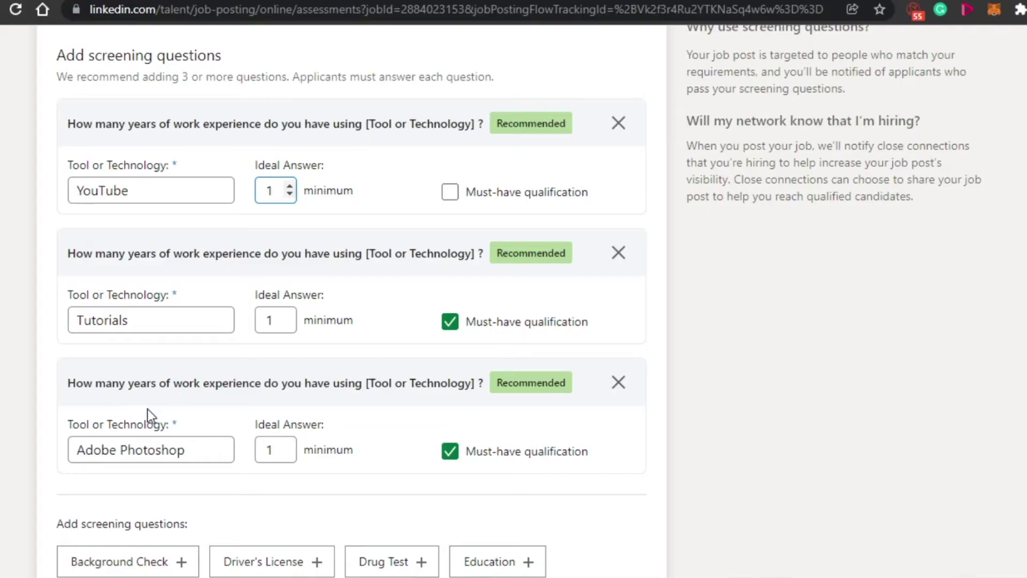
{"action": "left_click", "coordinate": [451, 454]}
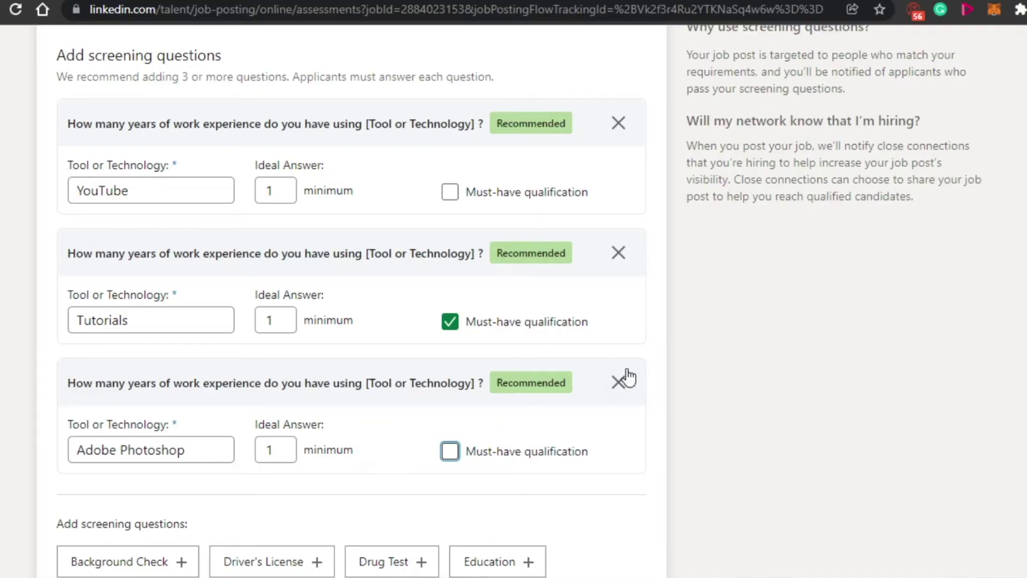
{"action": "scroll", "coordinate": [351, 300], "scroll_direction": "down", "scroll_amount": 3}
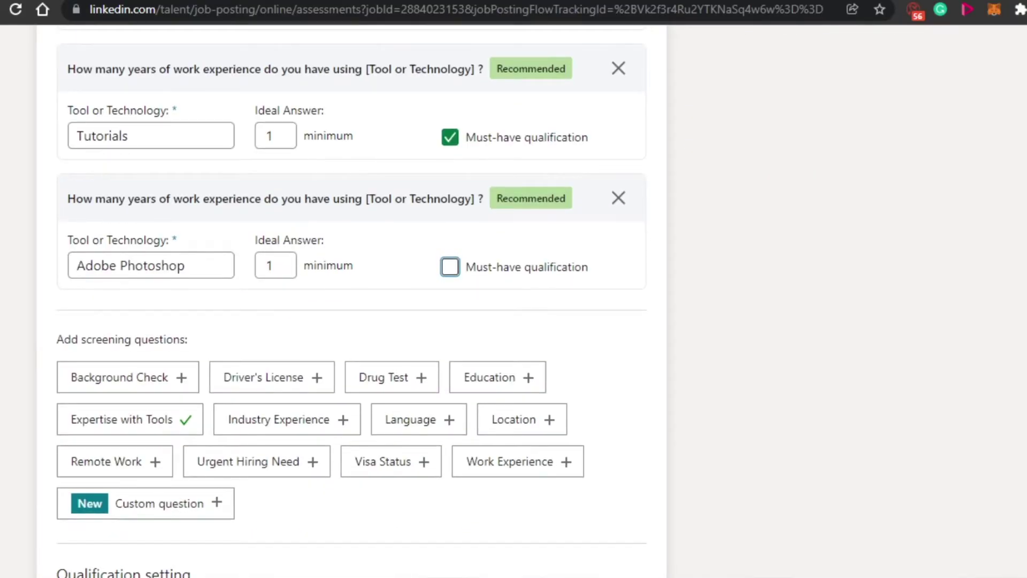
{"action": "scroll", "coordinate": [351, 300], "scroll_direction": "down", "scroll_amount": 4}
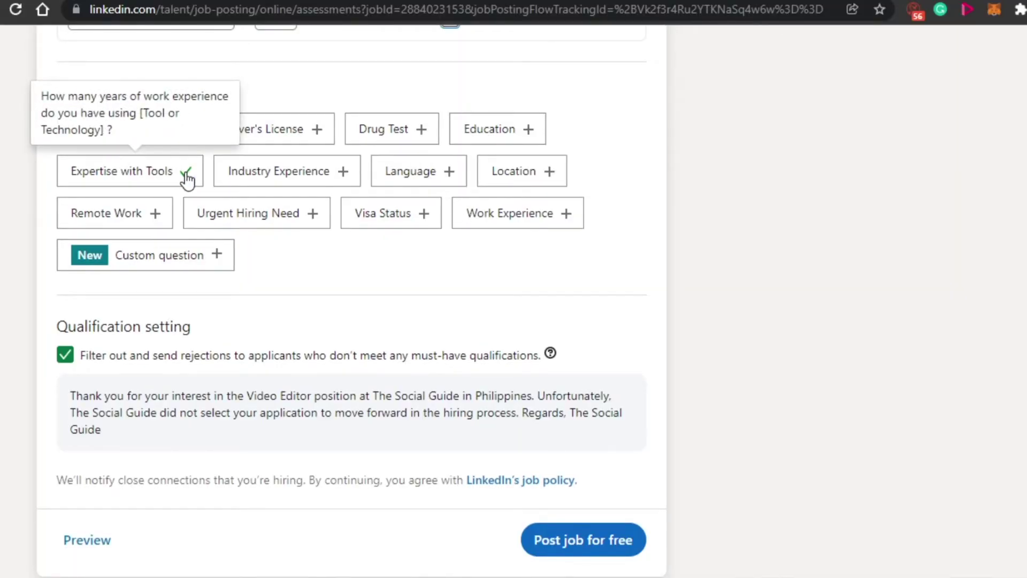
Step: Add a Language question for English with ideal answer Professional, marked must-have
{"action": "left_click", "coordinate": [450, 182]}
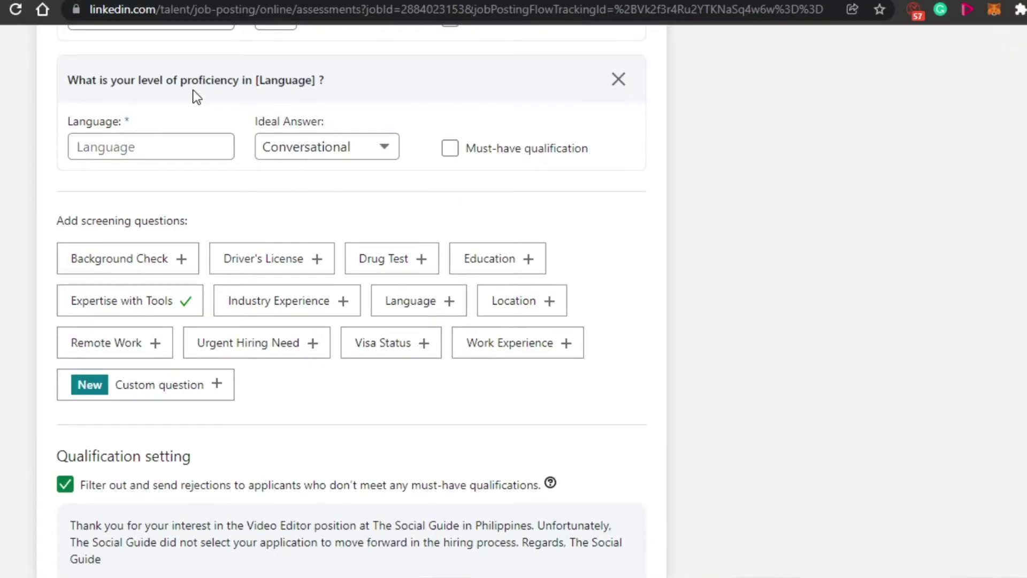
{"action": "left_click", "coordinate": [181, 146]}
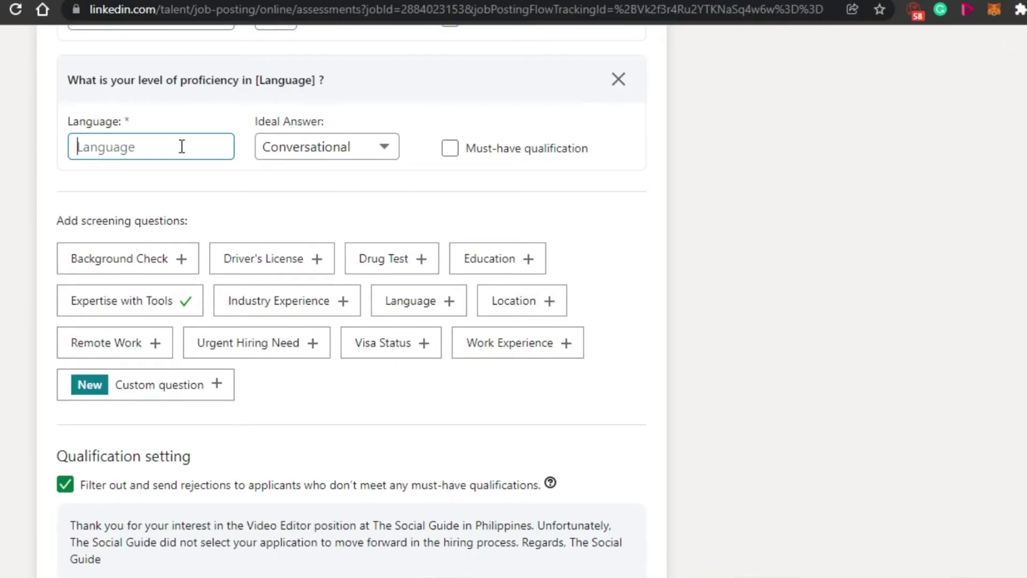
{"action": "type", "text": "E"}
{"action": "left_click", "coordinate": [118, 172]}
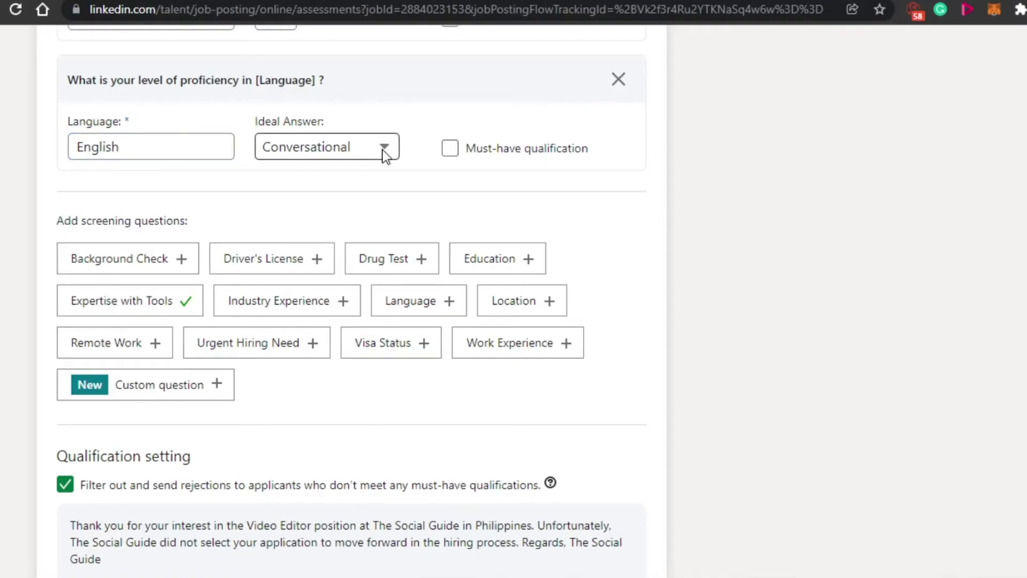
{"action": "left_click", "coordinate": [384, 146]}
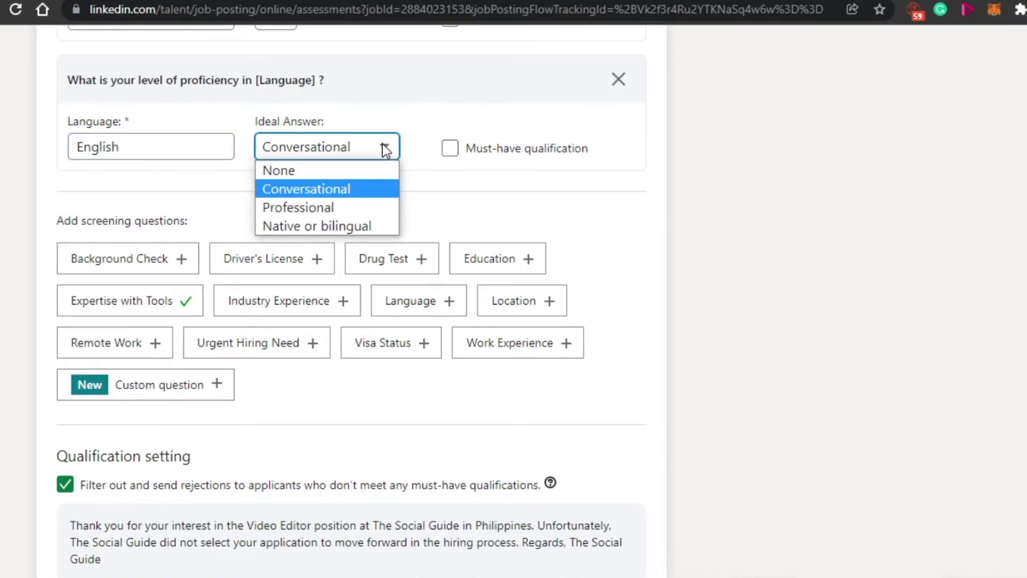
{"action": "left_click", "coordinate": [291, 208]}
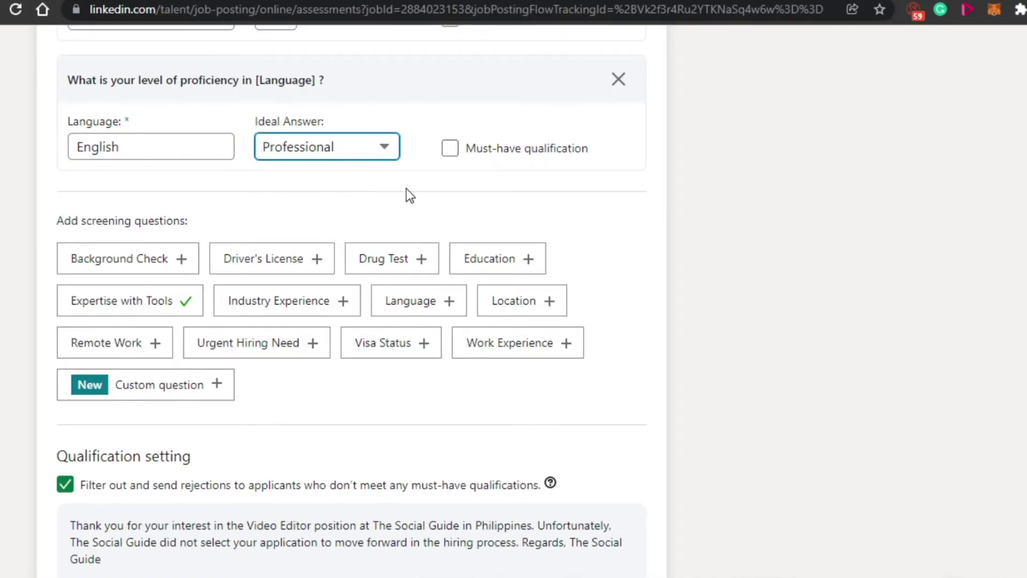
{"action": "left_click", "coordinate": [450, 148]}
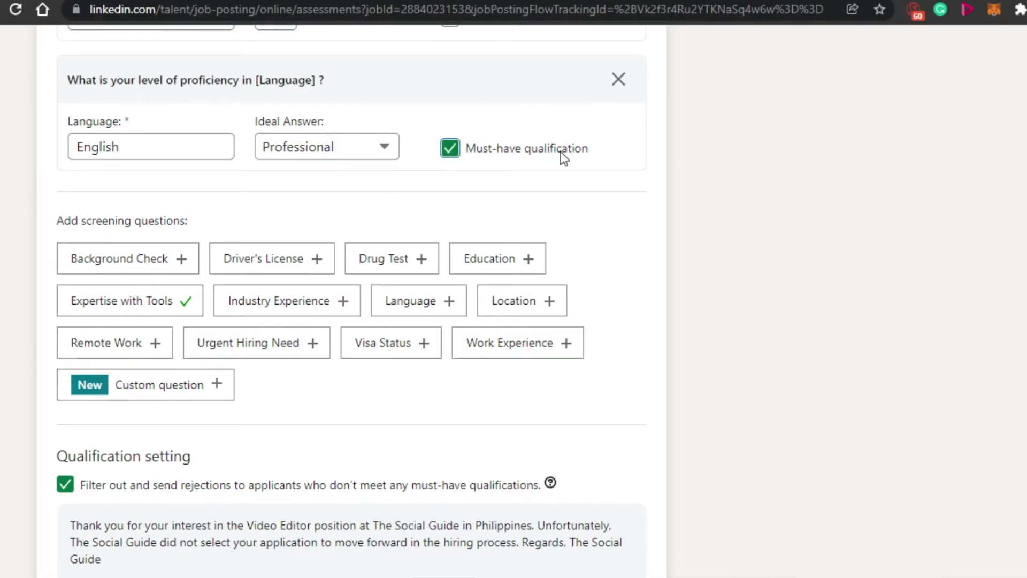
{"action": "scroll", "coordinate": [353, 300], "scroll_direction": "down", "scroll_amount": 4}
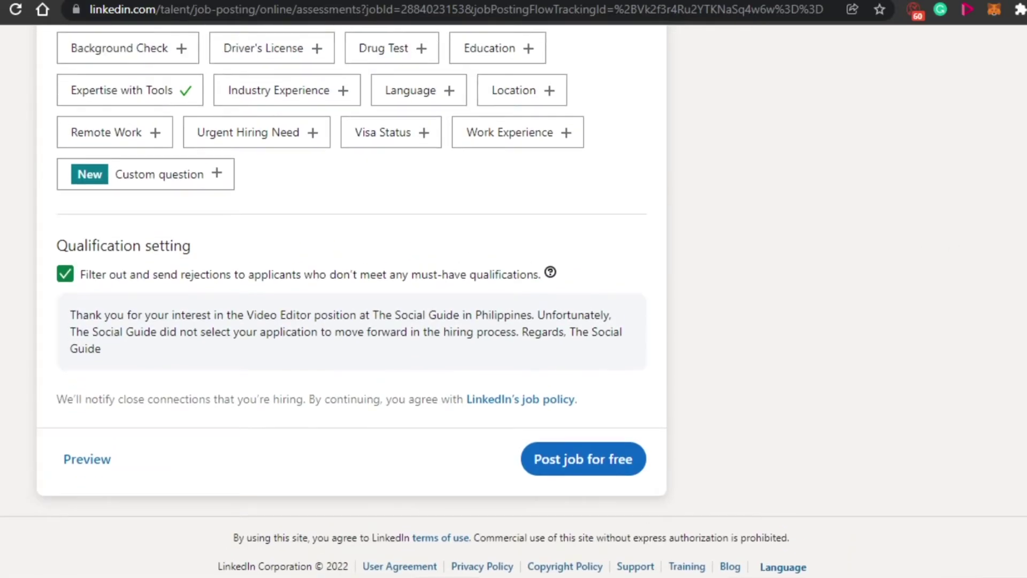
{"action": "scroll", "coordinate": [36, 358], "scroll_direction": "up", "scroll_amount": 4}
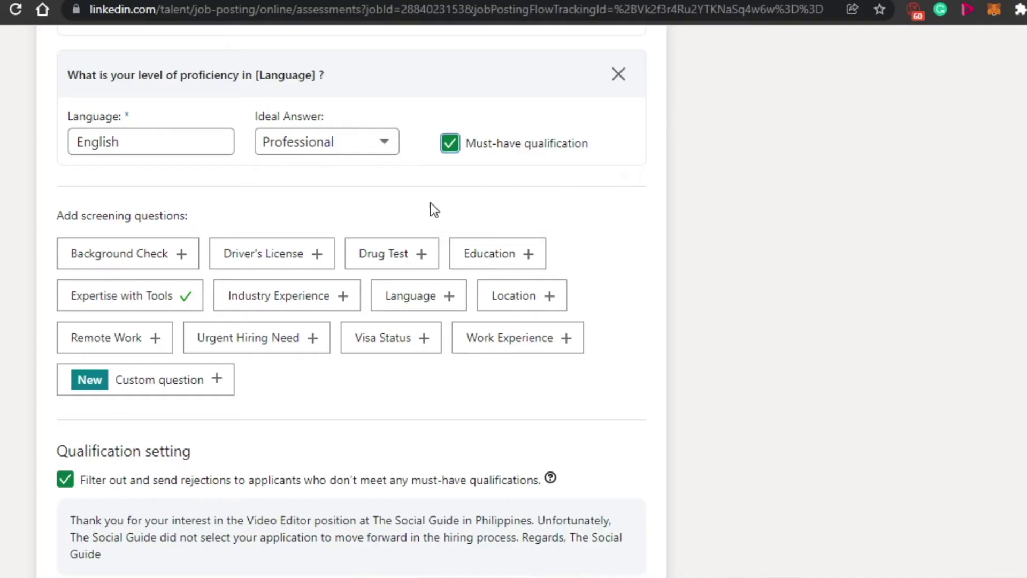
{"action": "scroll", "coordinate": [272, 312], "scroll_direction": "up", "scroll_amount": 10}
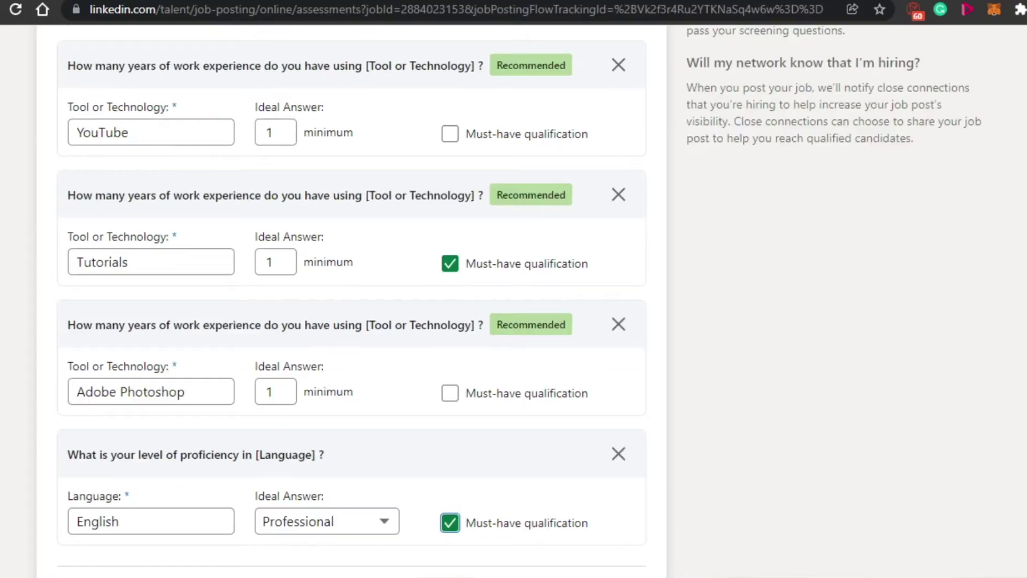
{"action": "scroll", "coordinate": [272, 312], "scroll_direction": "down", "scroll_amount": 10}
{"action": "scroll", "coordinate": [351, 299], "scroll_direction": "down", "scroll_amount": 3}
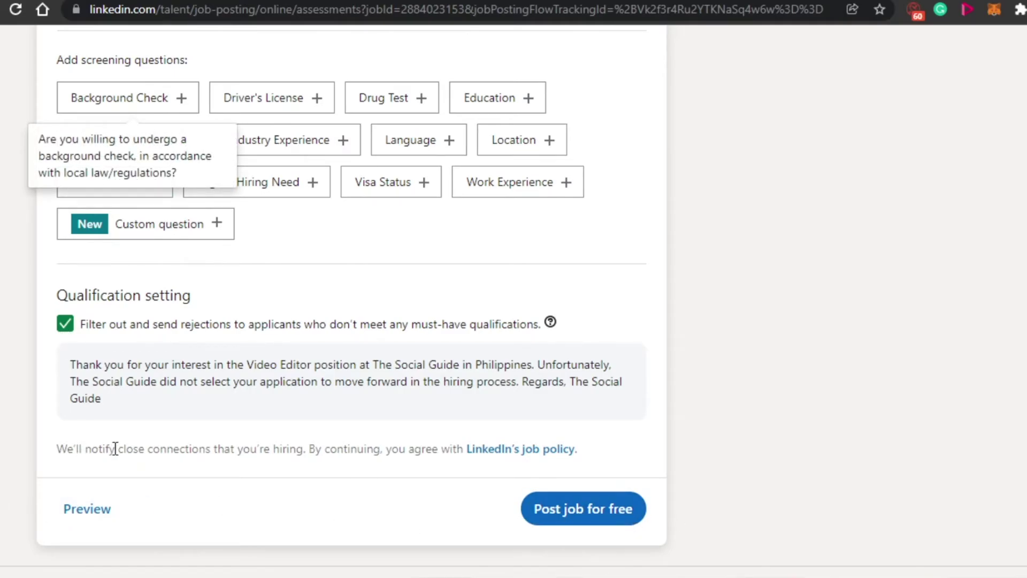
{"action": "left_click", "coordinate": [82, 511]}
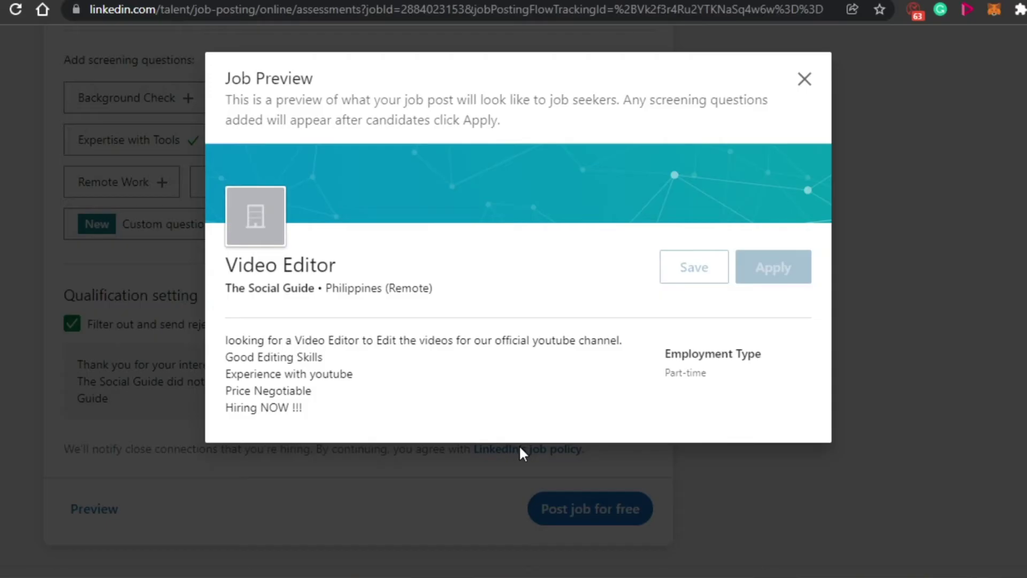
{"action": "key", "text": "Escape"}
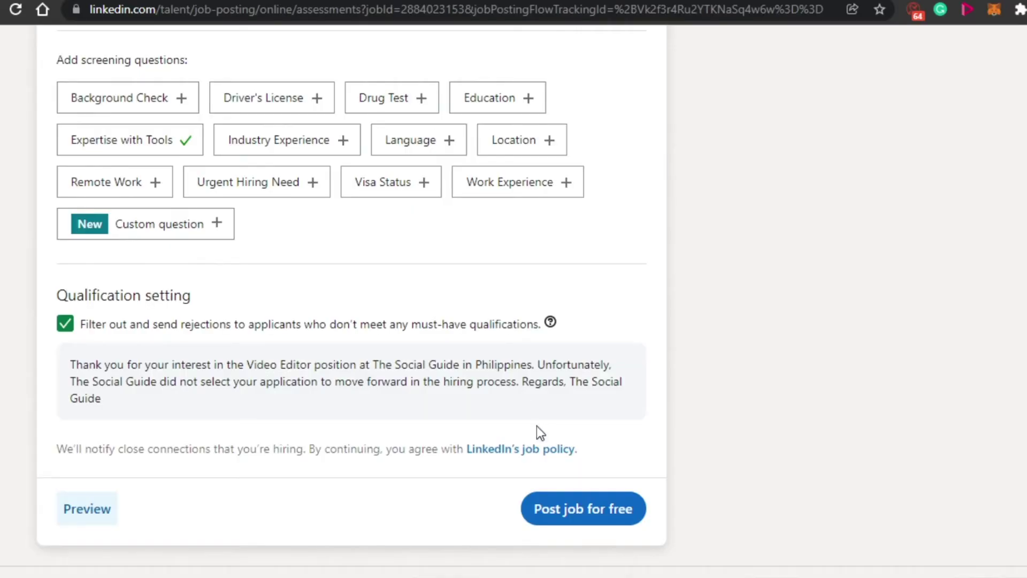
Step: Post the Video Editor job for free and choose Select free instead of a promotion budget
{"action": "left_click", "coordinate": [590, 520]}
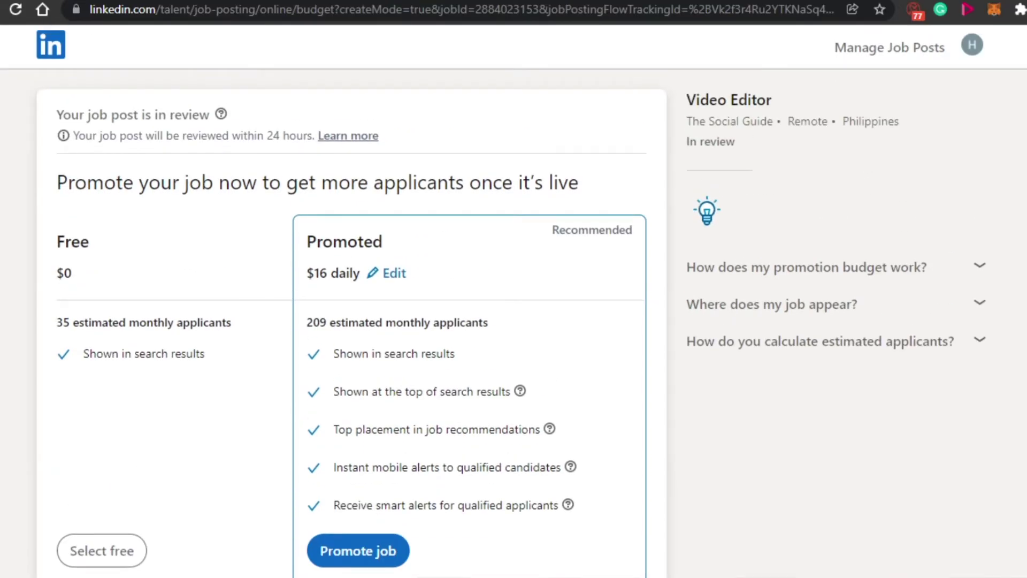
{"action": "scroll", "coordinate": [342, 188], "scroll_direction": "down", "scroll_amount": 3}
{"action": "scroll", "coordinate": [343, 188], "scroll_direction": "up", "scroll_amount": 1}
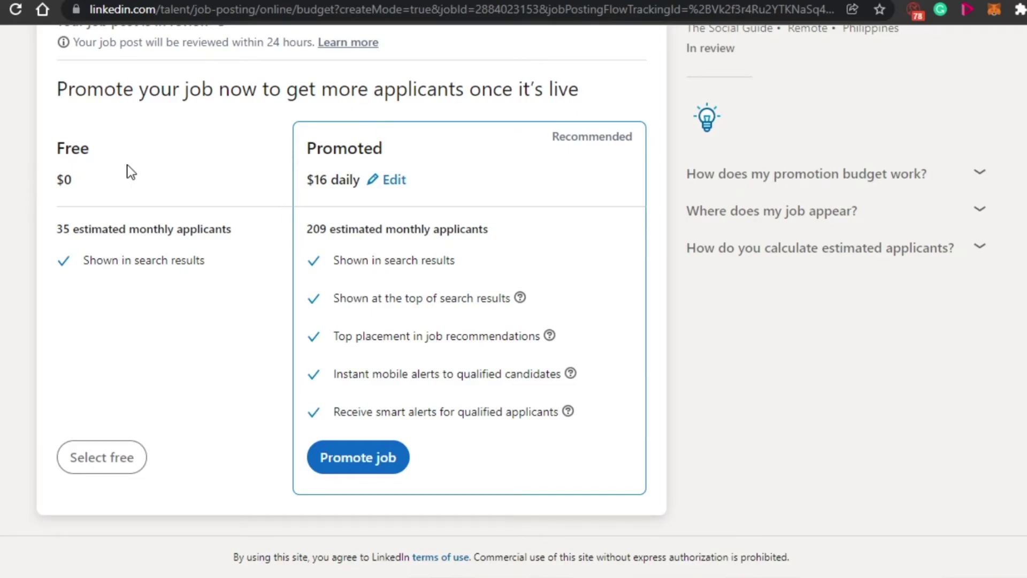
{"action": "left_click", "coordinate": [96, 463]}
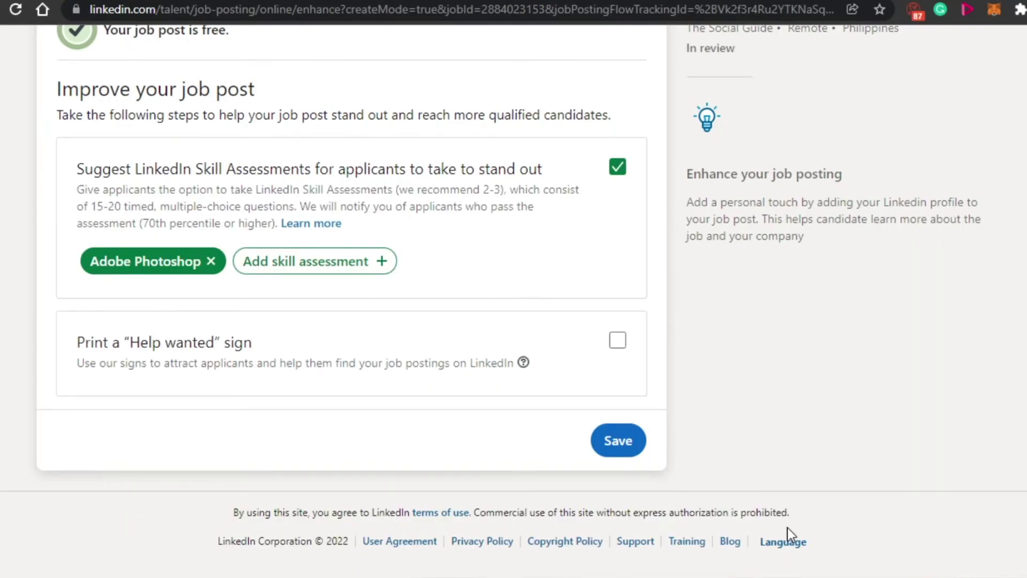
Step: Leave the Adobe Photoshop skill assessment checked and save the Improve your job post page
{"action": "scroll", "coordinate": [514, 297], "scroll_direction": "up", "scroll_amount": 2}
{"action": "scroll", "coordinate": [513, 298], "scroll_direction": "down", "scroll_amount": 1}
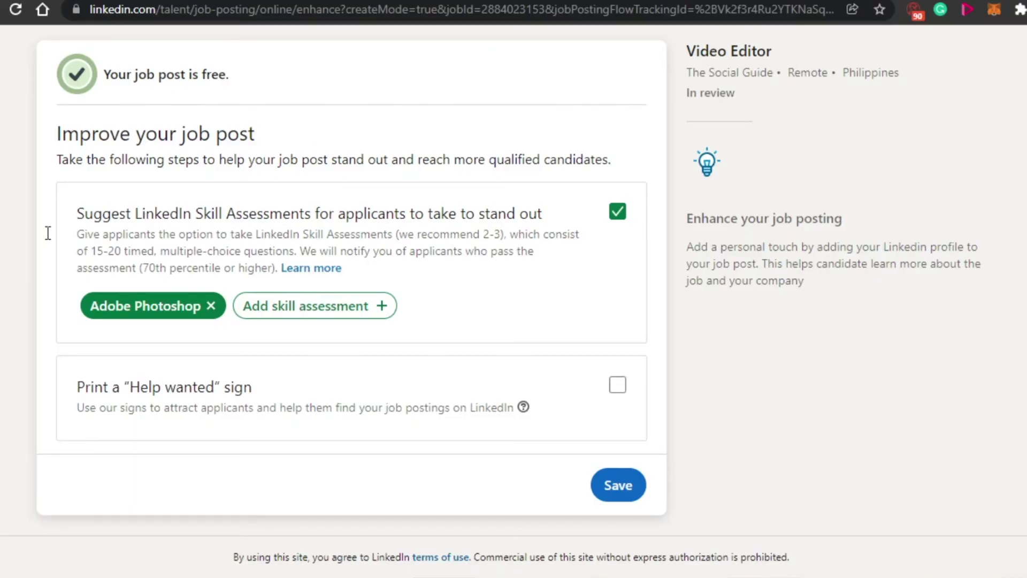
{"action": "left_click", "coordinate": [617, 495]}
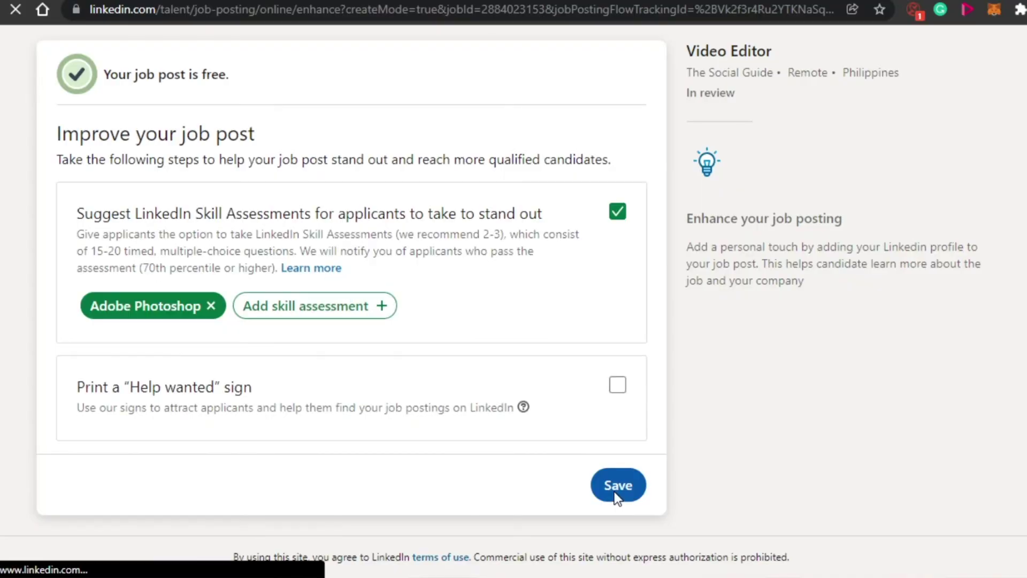